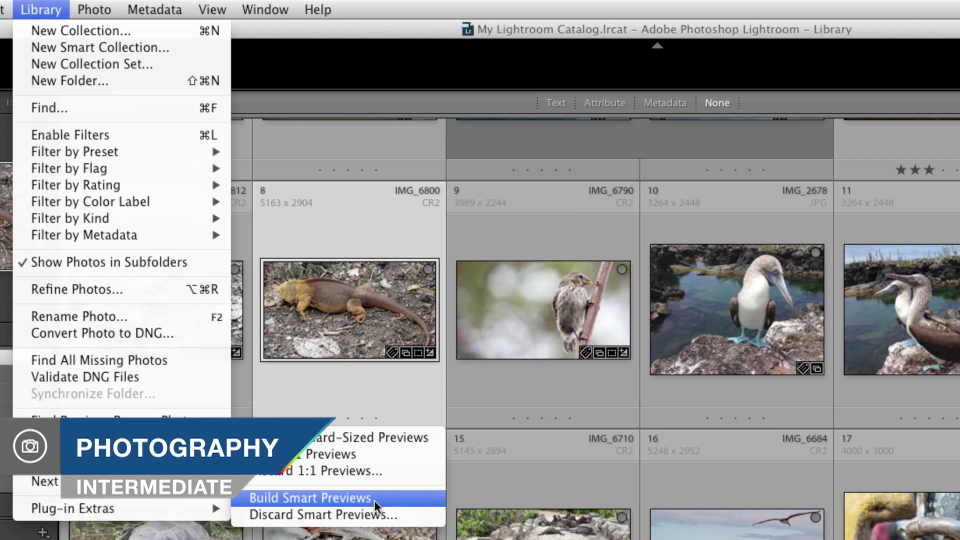
# Step: Start building smart previews for the catalog's photos from Library > Previews
pyautogui.click(374, 499)
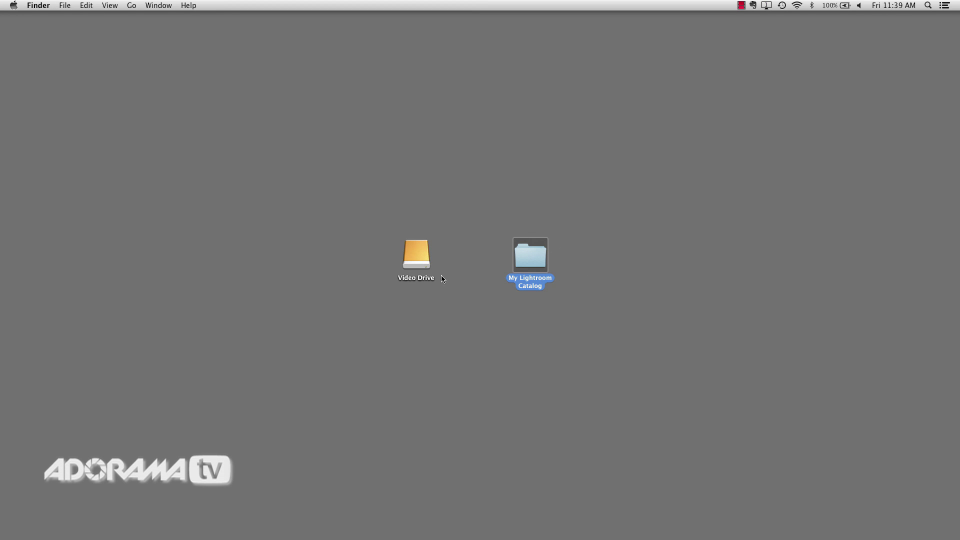
# Step: Browse the My Photos folder on the Video Drive, then close its window
pyautogui.click(423, 254)
pyautogui.doubleClick(424, 254)
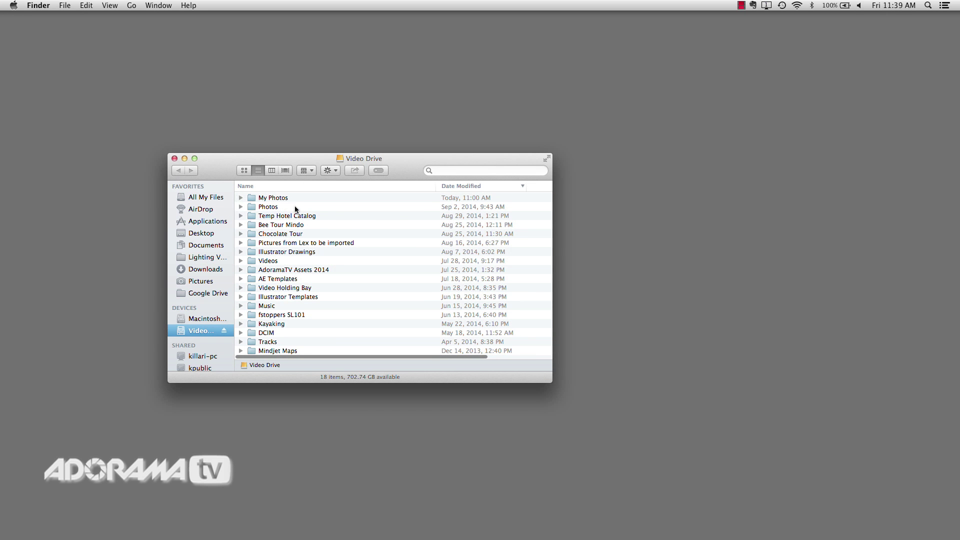
pyautogui.doubleClick(278, 198)
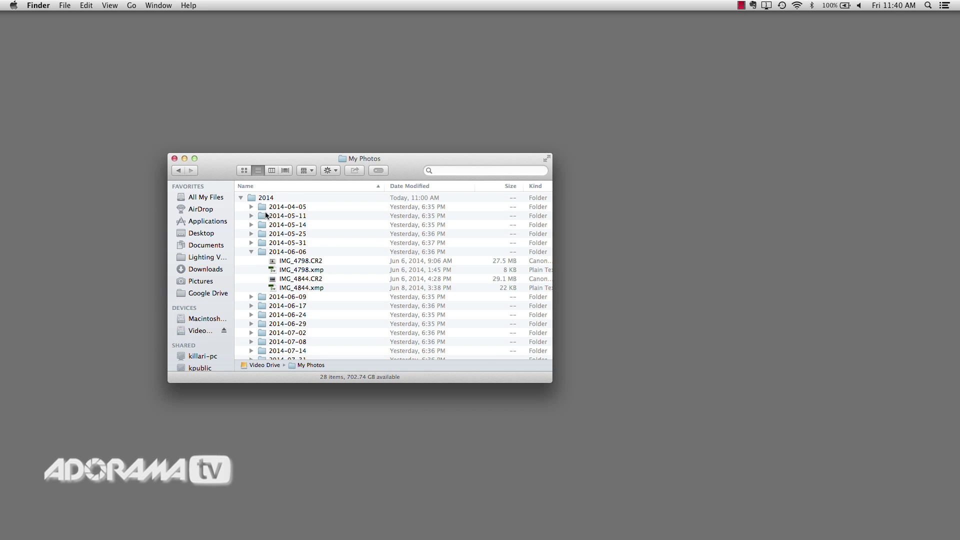
pyautogui.click(251, 252)
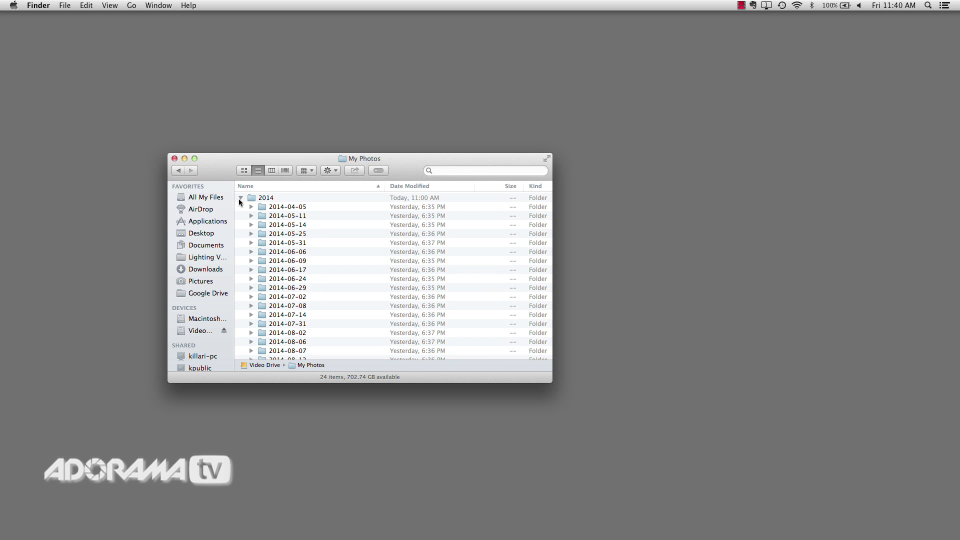
pyautogui.click(175, 158)
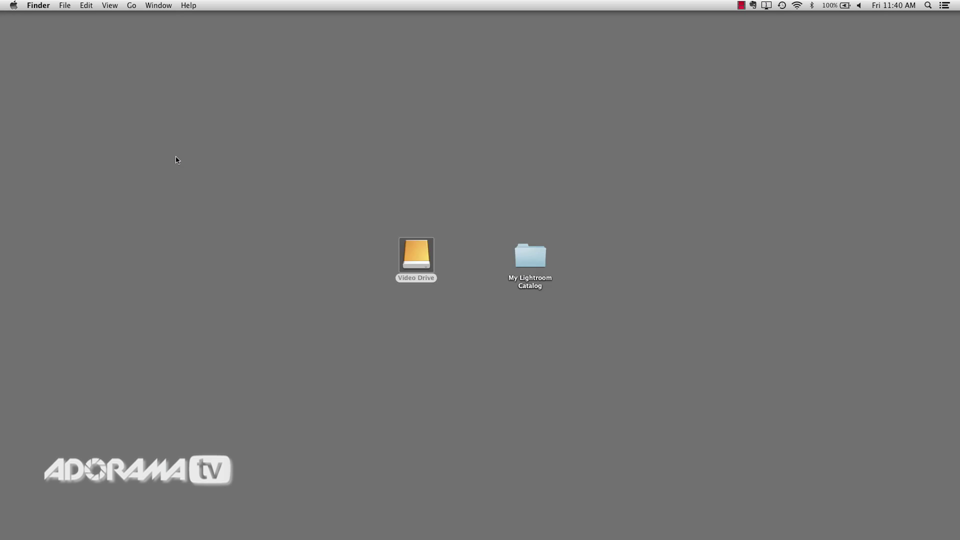
# Step: Open My Lightroom Catalog.lrcat from the My Lightroom Catalog folder
pyautogui.click(585, 259)
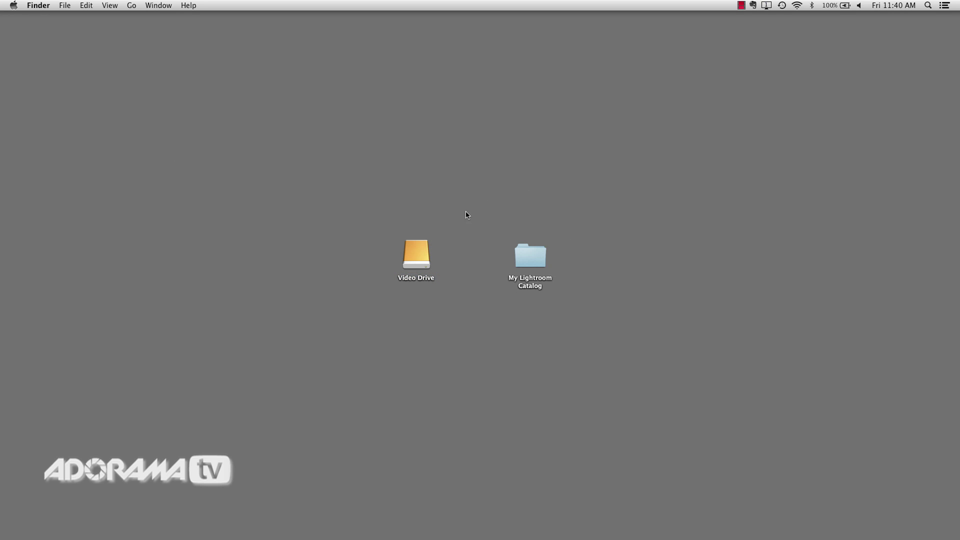
pyautogui.doubleClick(524, 269)
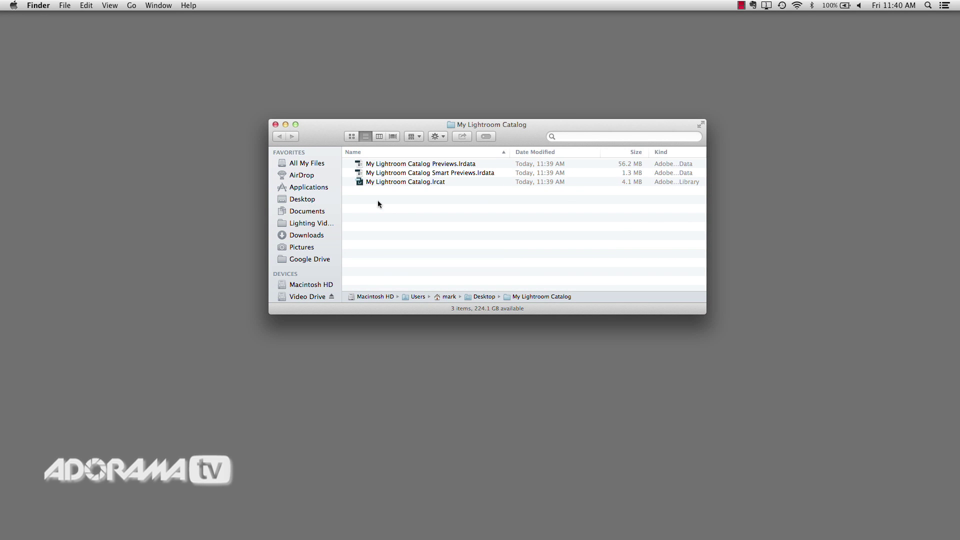
pyautogui.doubleClick(358, 183)
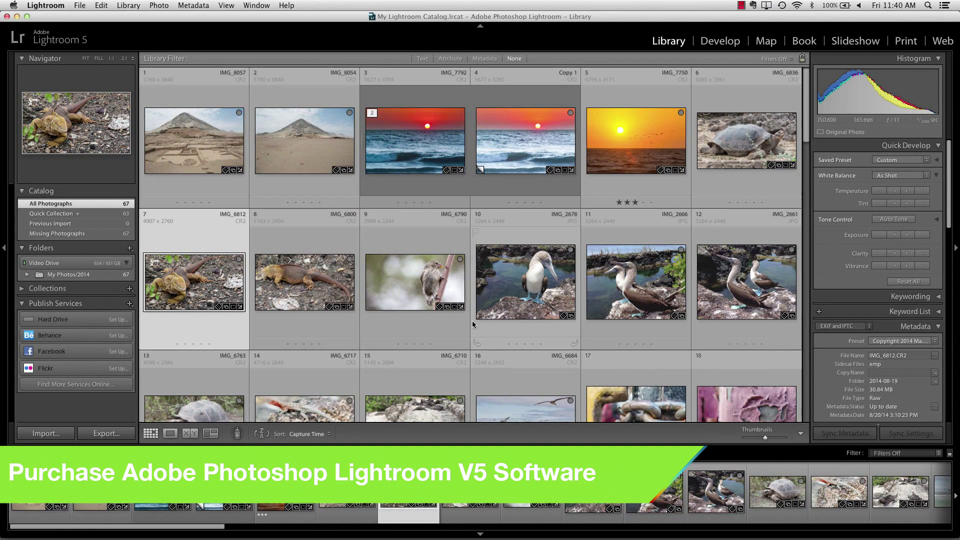
# Step: View the iguana IMG_6812 in Loupe, zoomed 1:1 on its eye, and pan around it
pyautogui.scroll(-10, 343, 266)
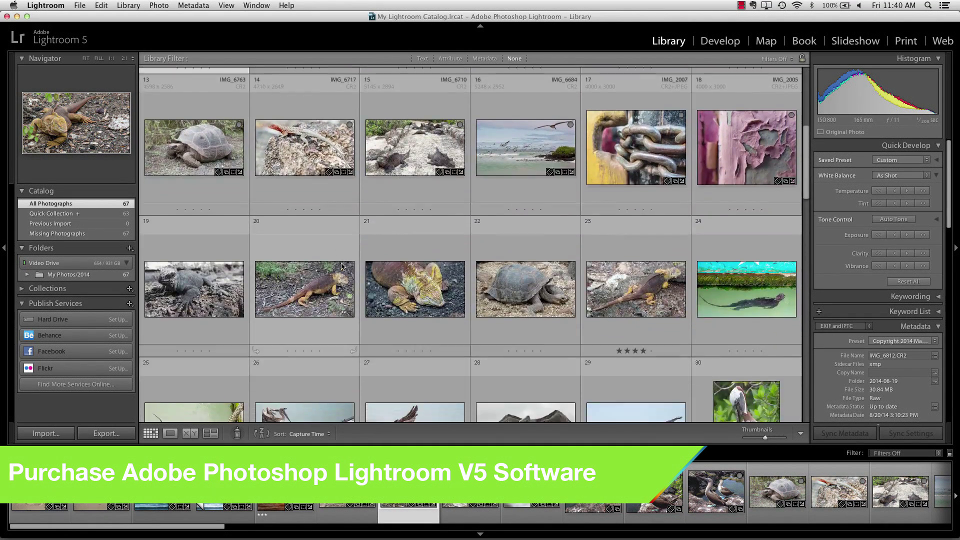
pyautogui.scroll(10, 342, 266)
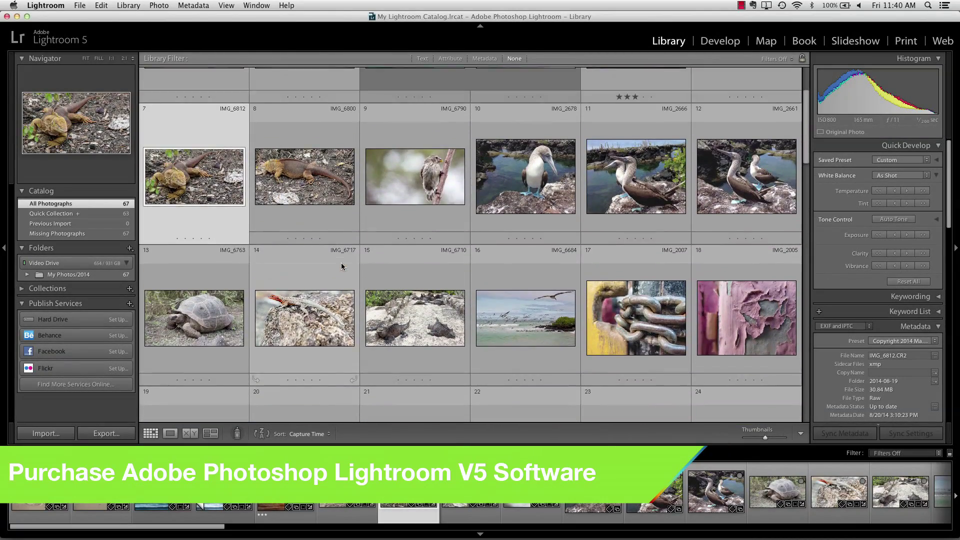
pyautogui.doubleClick(186, 188)
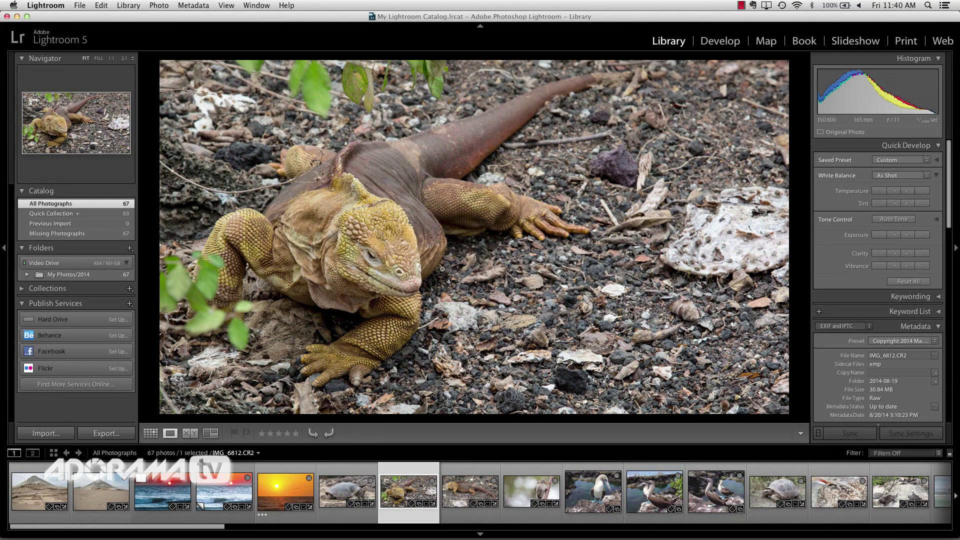
pyautogui.click(388, 271)
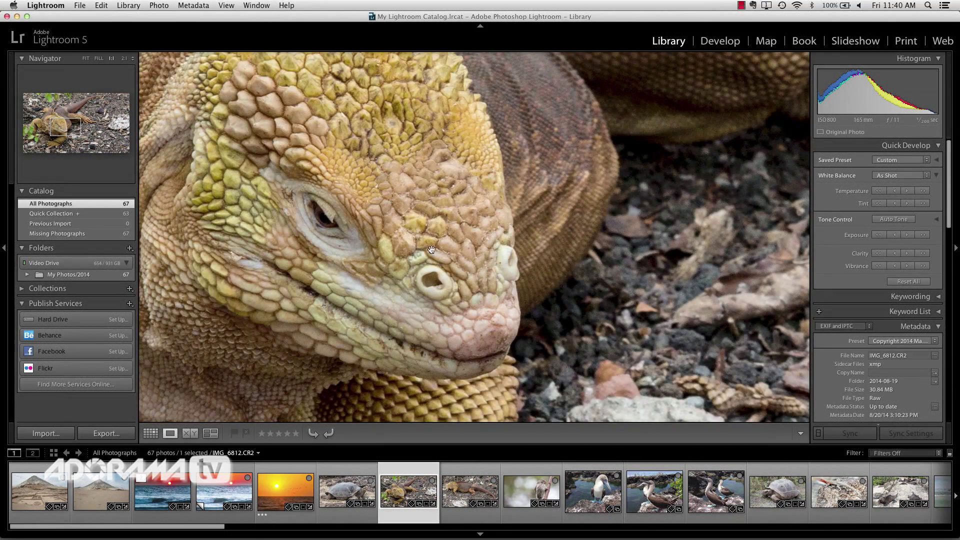
pyautogui.moveTo(386, 224); pyautogui.dragTo(530, 238)
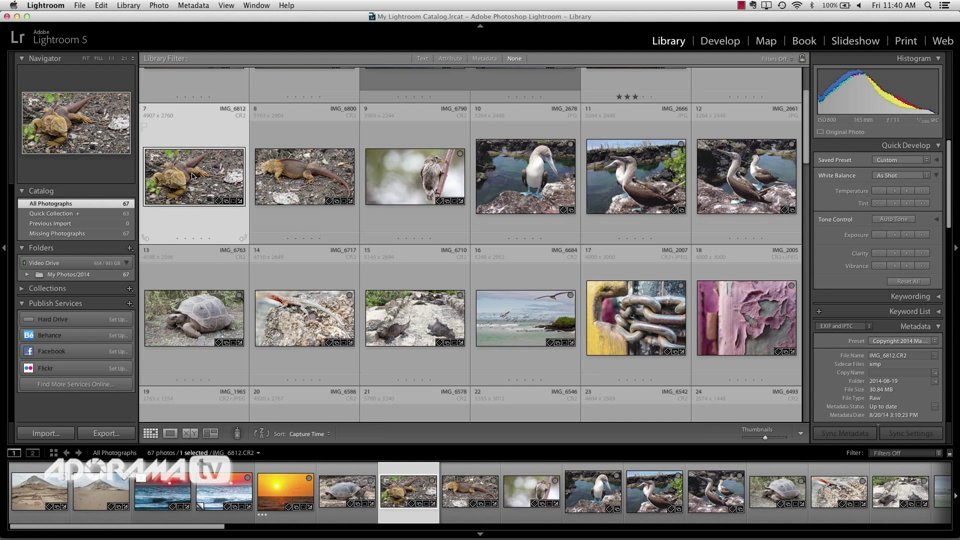
# Step: Eject the Video Drive holding the original photos from Finder's sidebar
pyautogui.press('super+Tab')
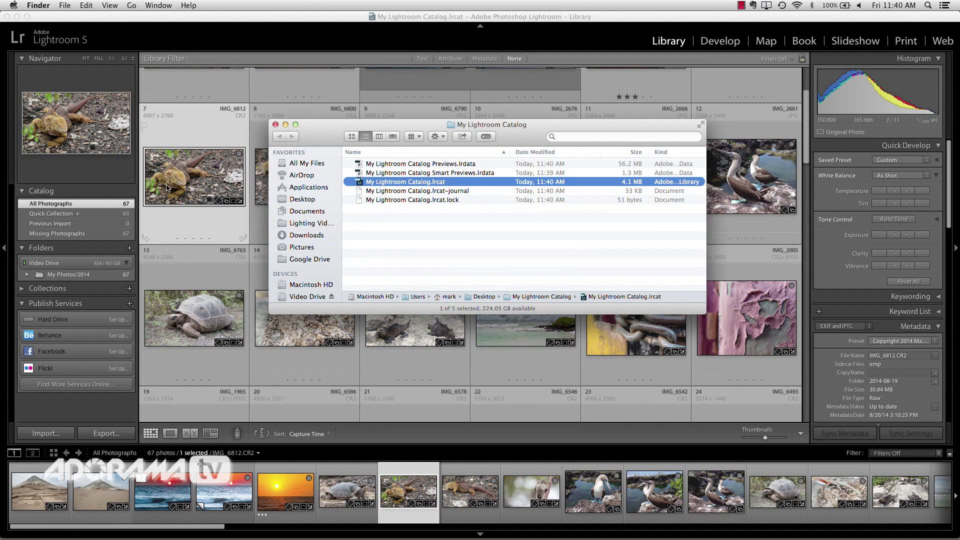
pyautogui.click(331, 296)
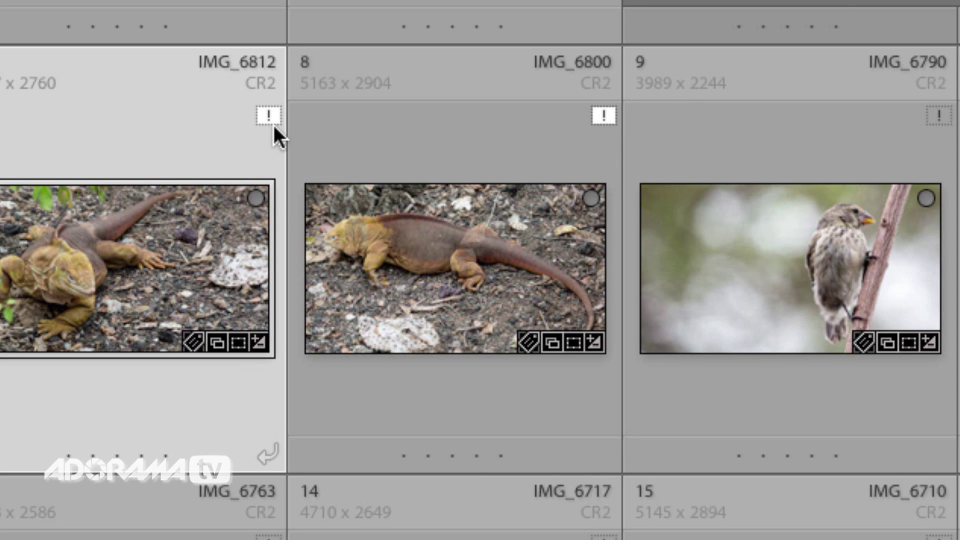
# Step: Check the missing-photo badge on IMG_6812 and open it large in Loupe view
pyautogui.moveTo(275, 126)
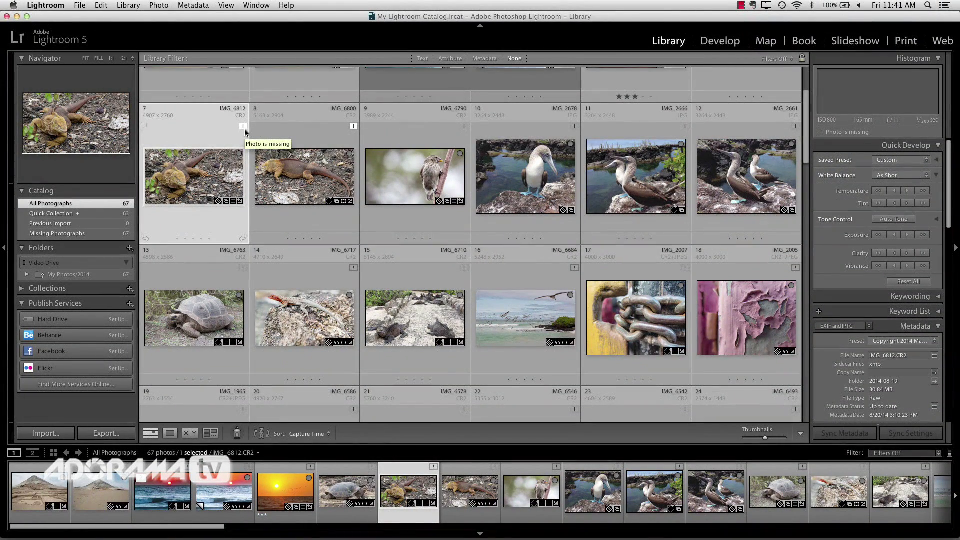
pyautogui.doubleClick(210, 163)
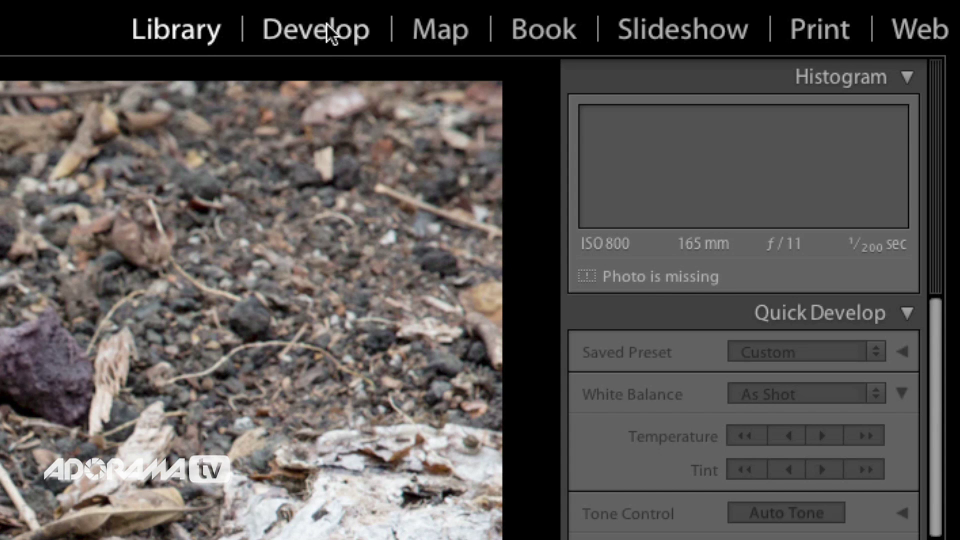
# Step: Inspect the missing iguana photo's panels in Develop, then return to the Library
pyautogui.click(328, 25)
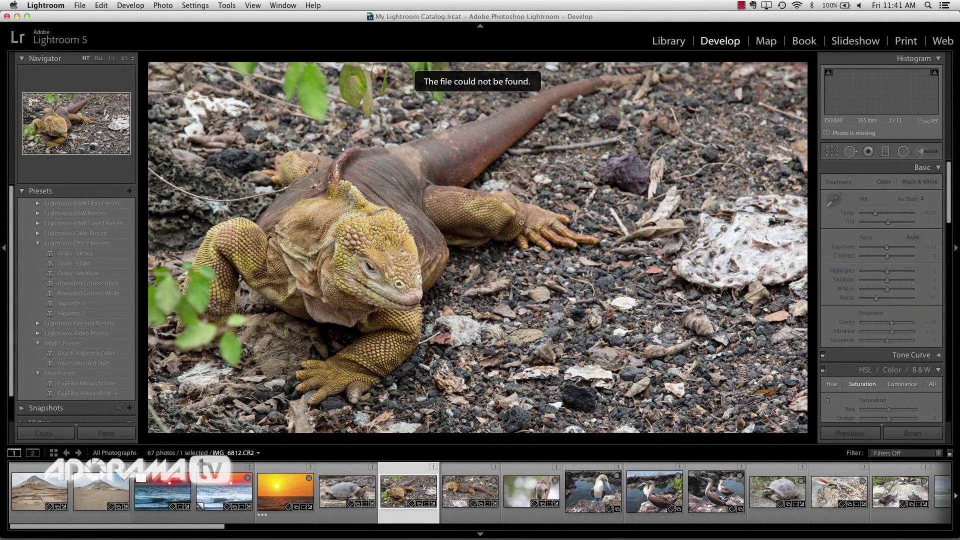
pyautogui.scroll(-10, 890, 270)
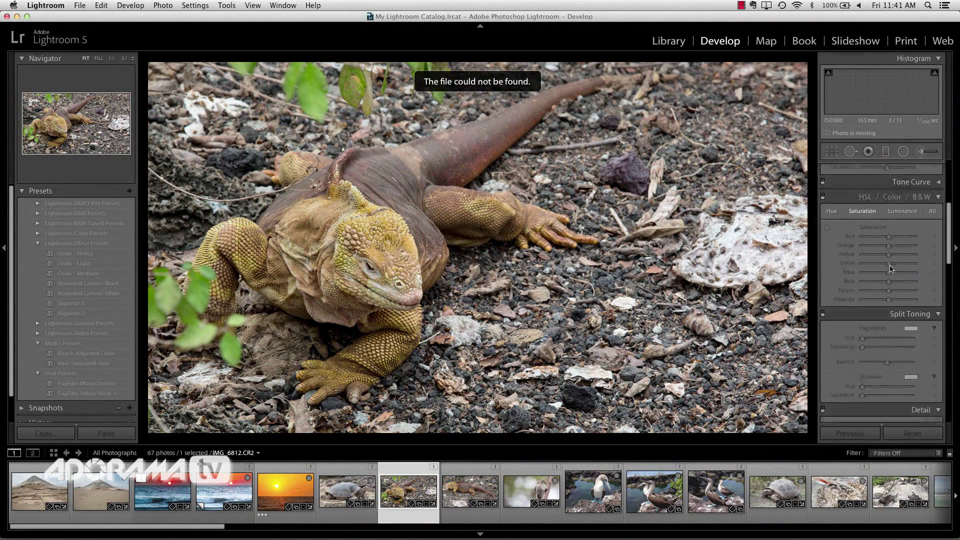
pyautogui.scroll(10, 891, 269)
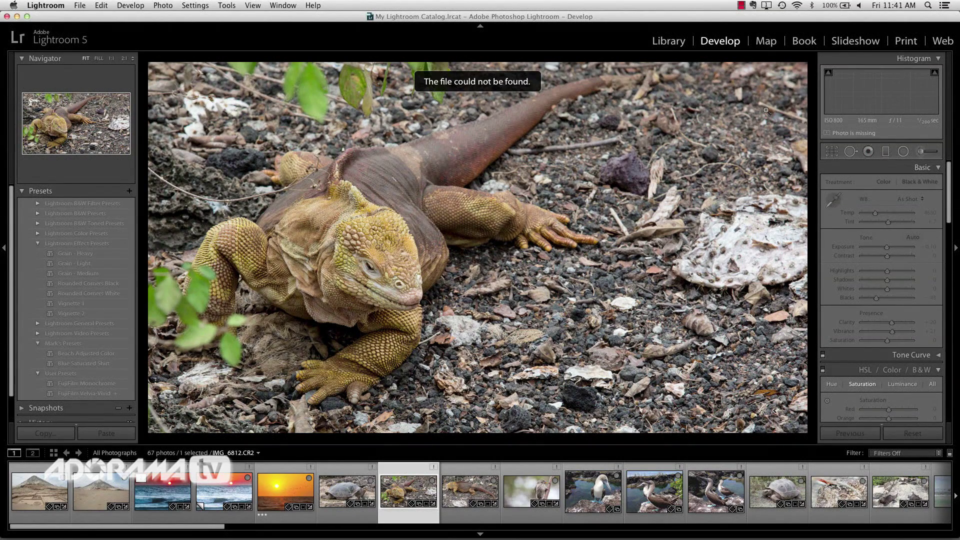
pyautogui.click(669, 41)
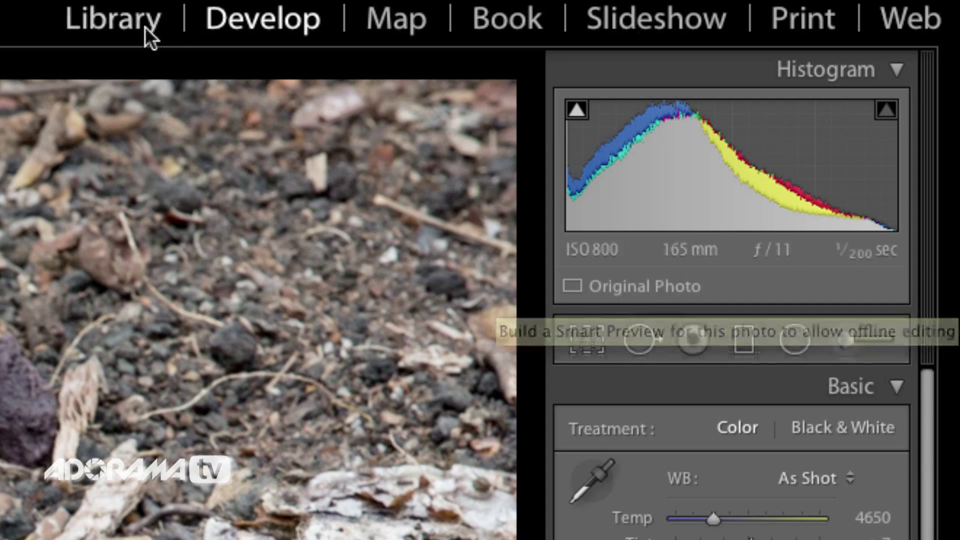
# Step: Build a smart preview for IMG_6812 and return to the Library grid
pyautogui.click(618, 287)
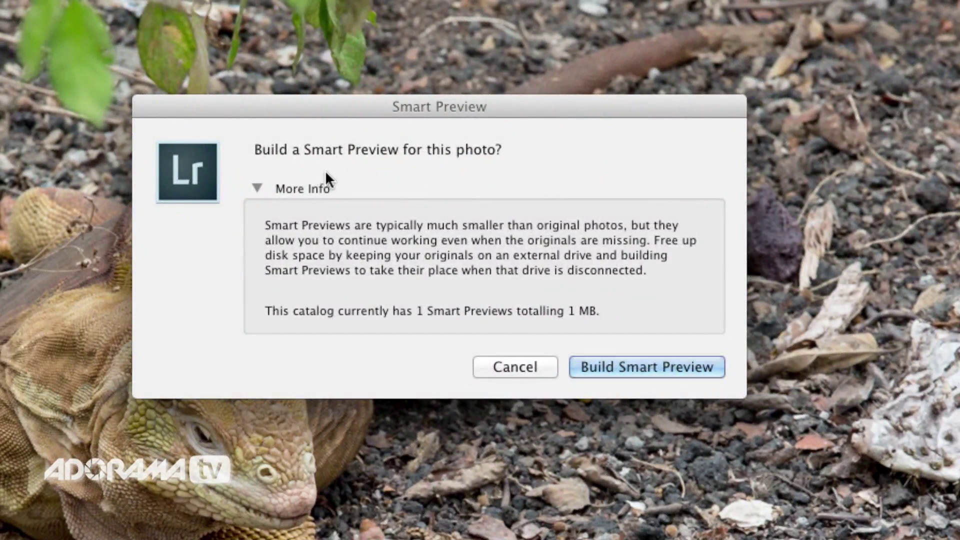
pyautogui.click(608, 371)
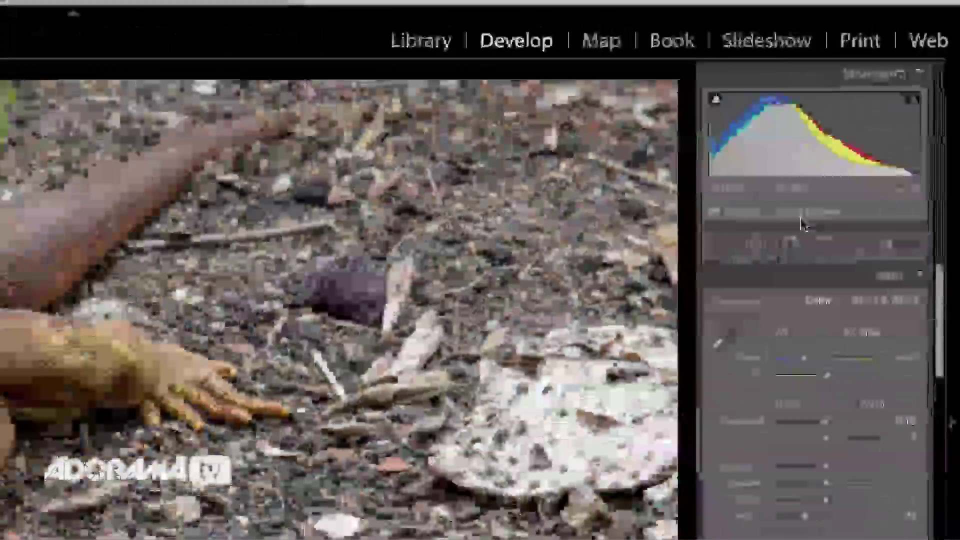
pyautogui.press('g')
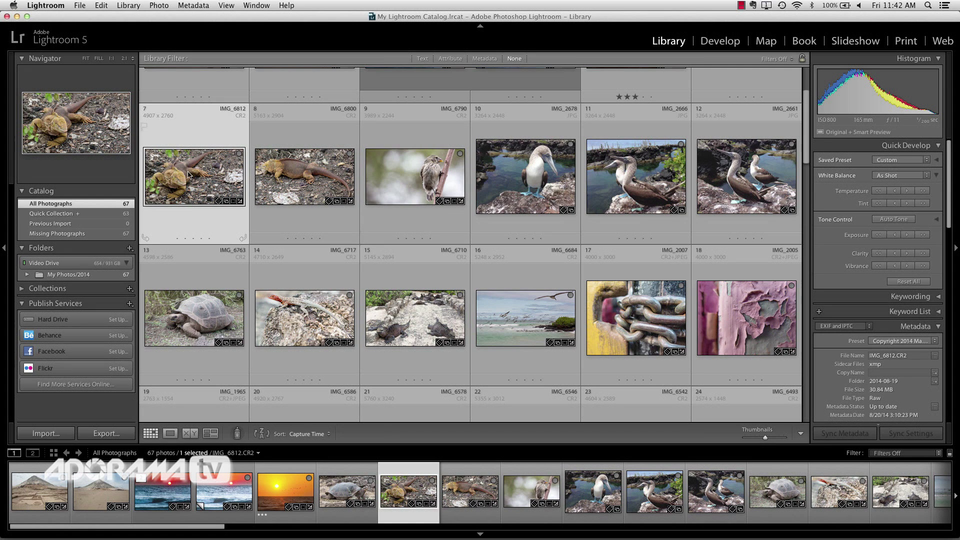
# Step: Eject the Video Drive again and check IMG_6812's smart-preview badge in Lightroom
pyautogui.press('super+Tab')
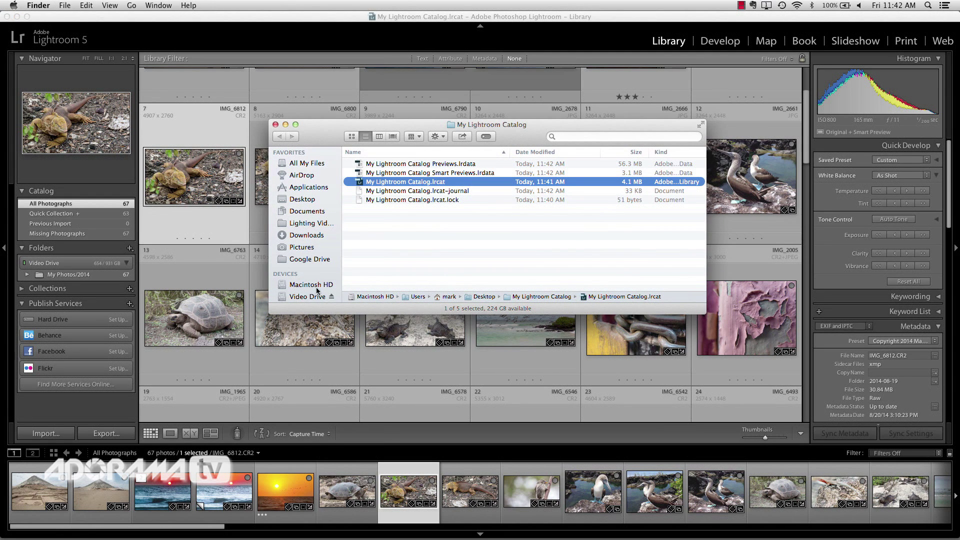
pyautogui.click(331, 298)
pyautogui.click(211, 227)
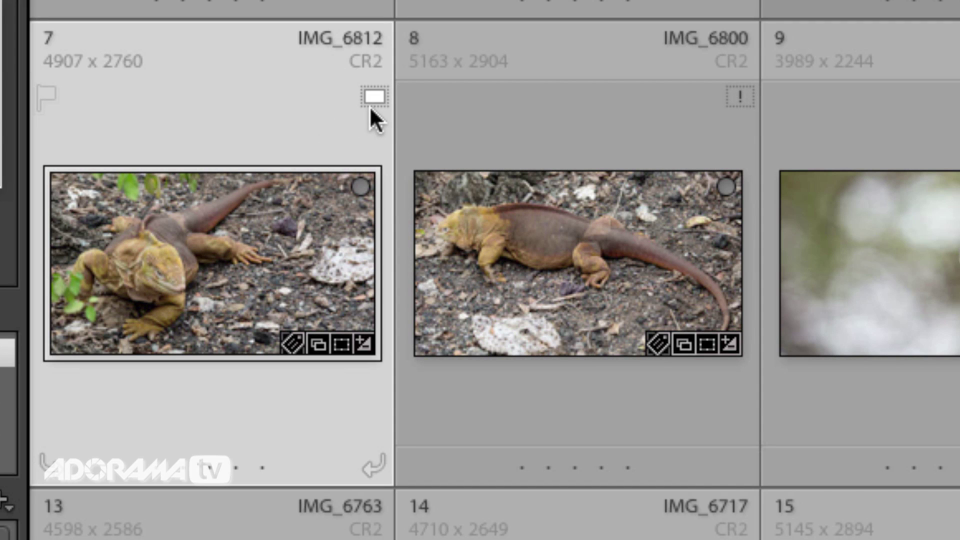
pyautogui.moveTo(371, 109)
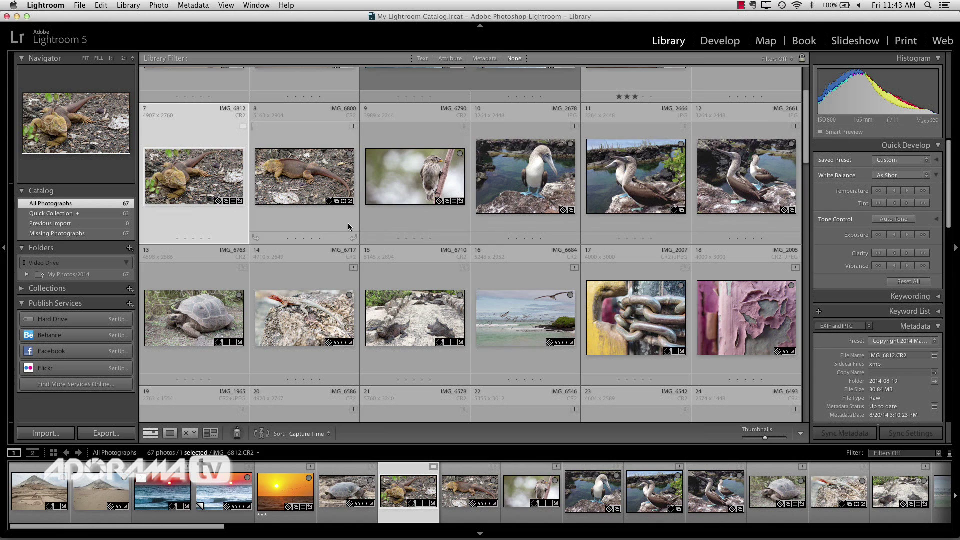
# Step: Make IMG_6812 black & white in Develop with Contrast +39 and Exposure +0.55
pyautogui.doubleClick(193, 183)
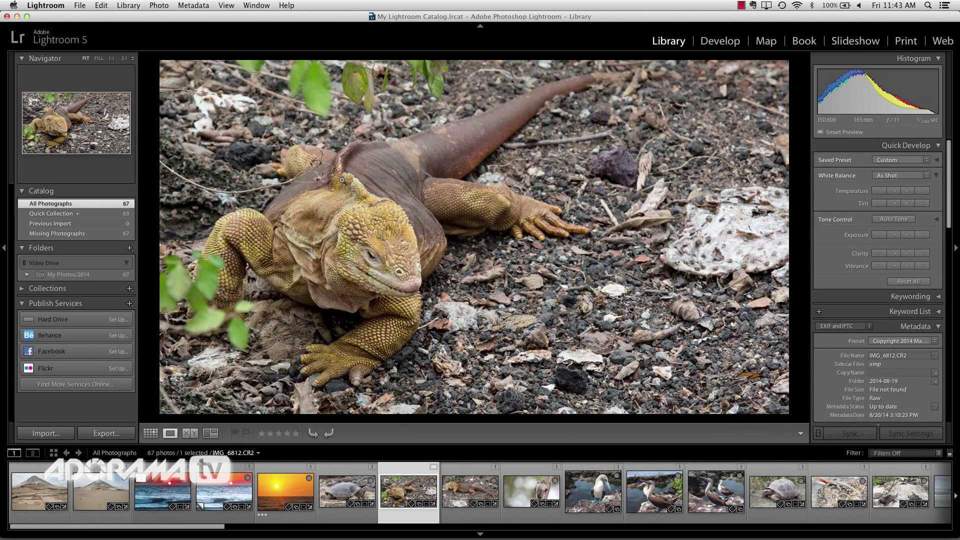
pyautogui.click(720, 41)
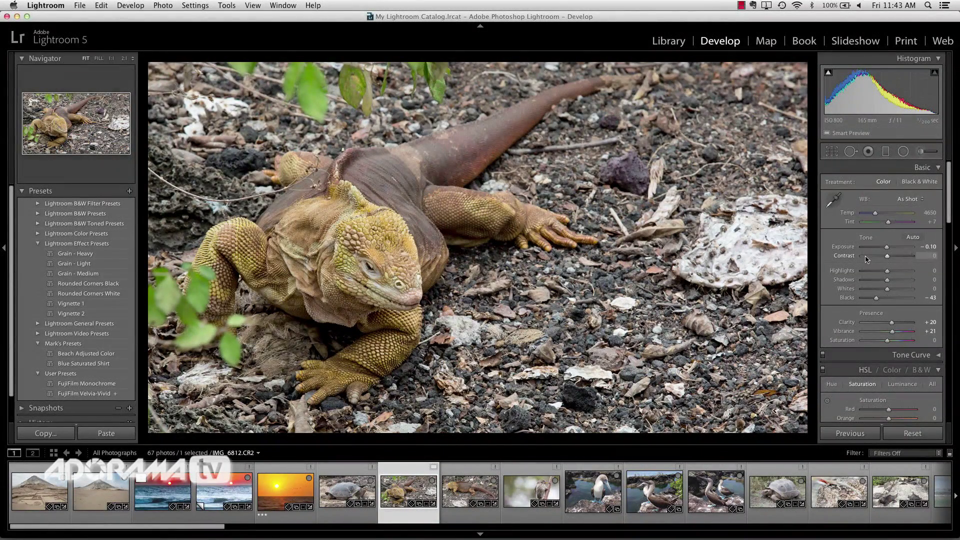
pyautogui.click(918, 183)
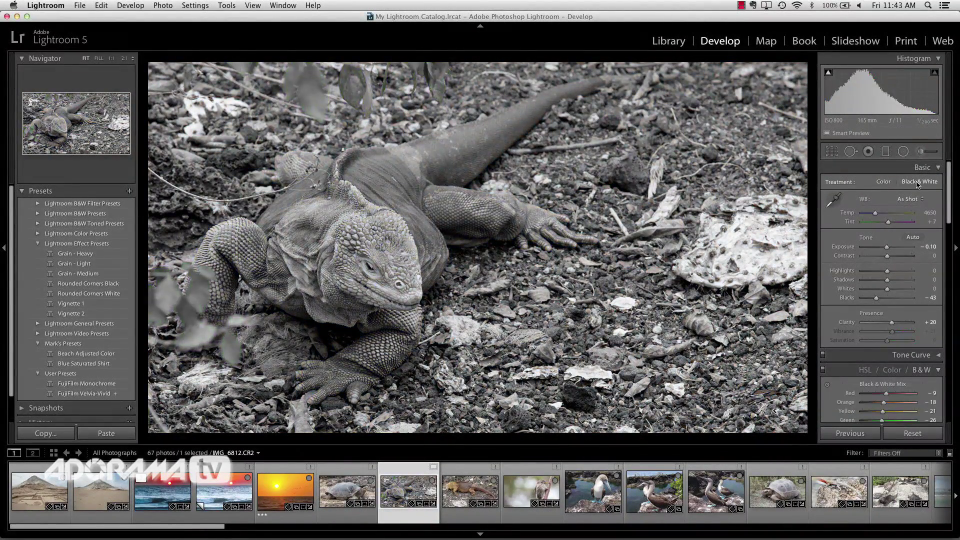
pyautogui.moveTo(888, 256); pyautogui.dragTo(893, 253)
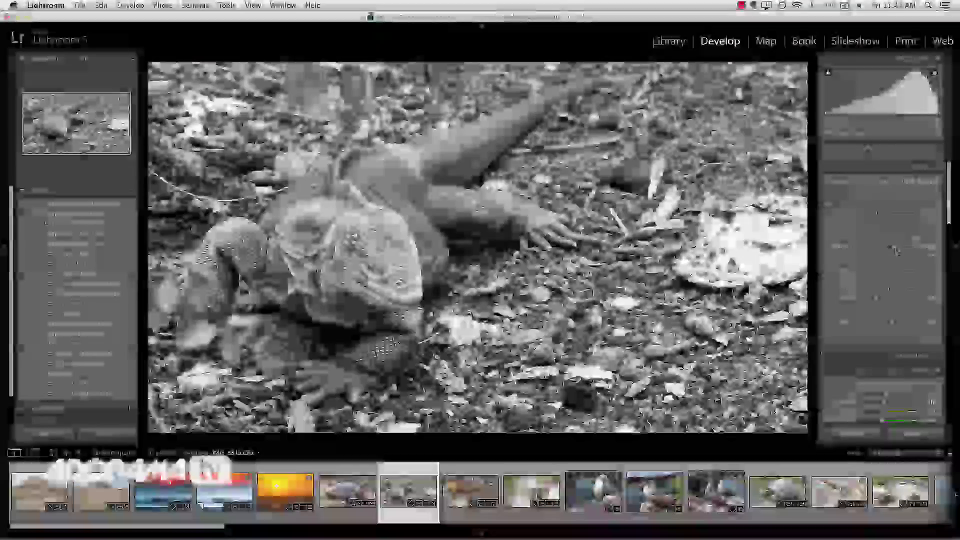
pyautogui.moveTo(896, 251); pyautogui.dragTo(891, 249)
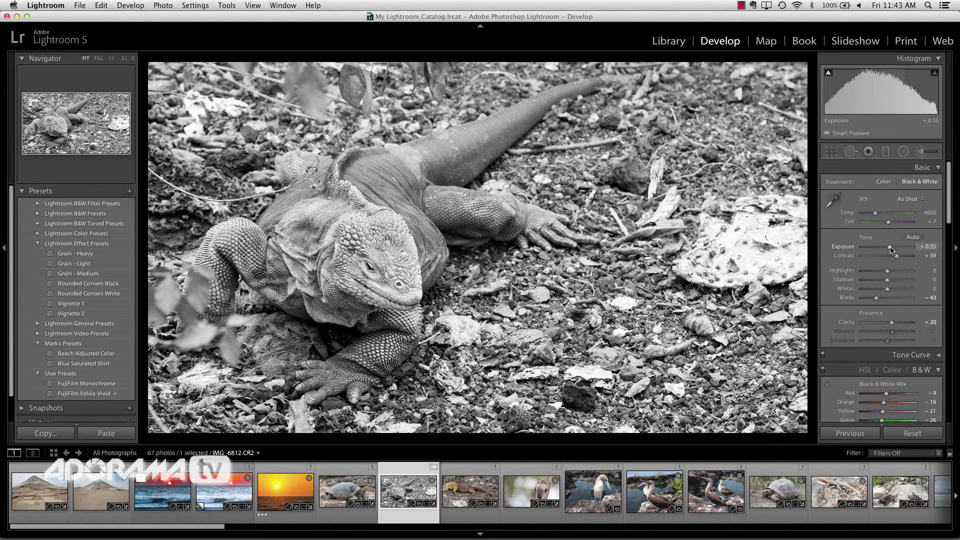
# Step: Heal a spot on the iguana's face with the Spot Removal tool
pyautogui.click(851, 152)
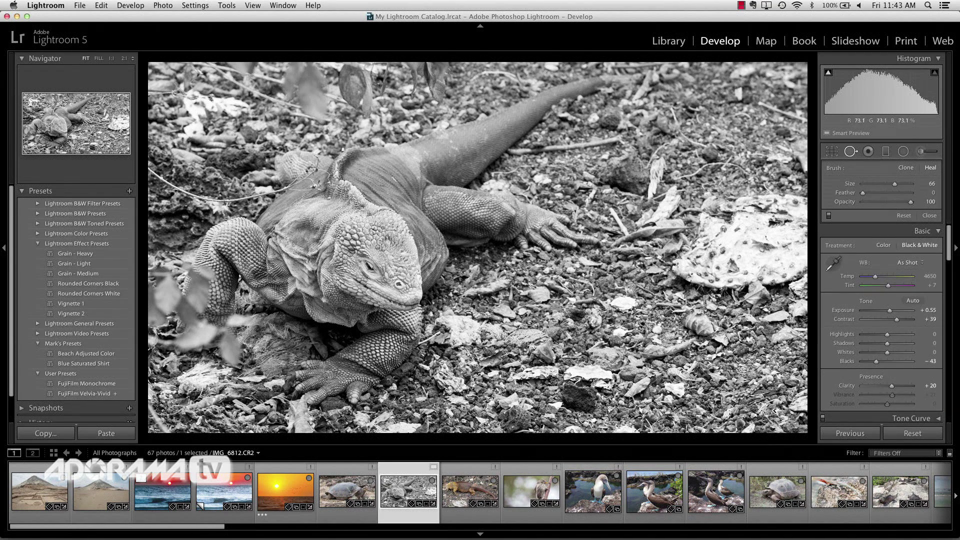
pyautogui.moveTo(362, 261); pyautogui.dragTo(378, 274)
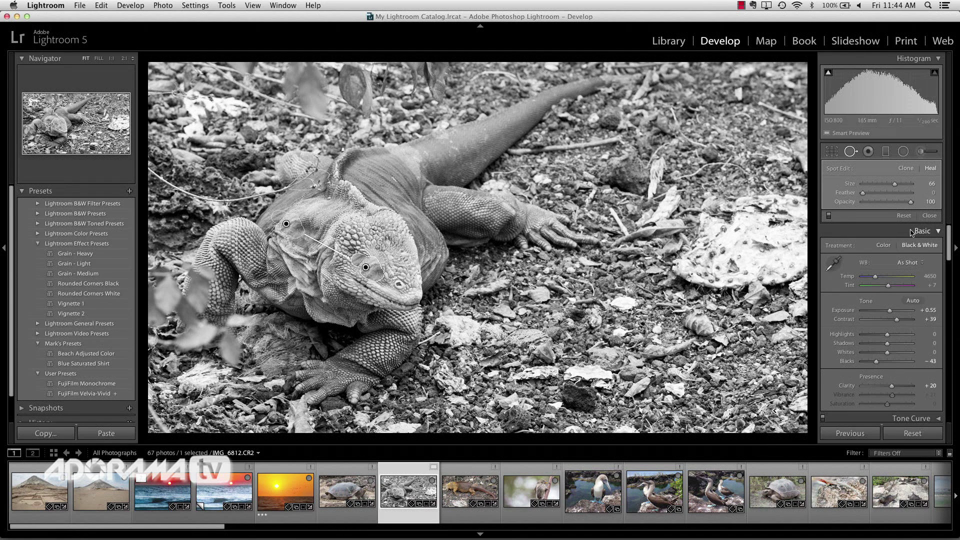
pyautogui.click(931, 217)
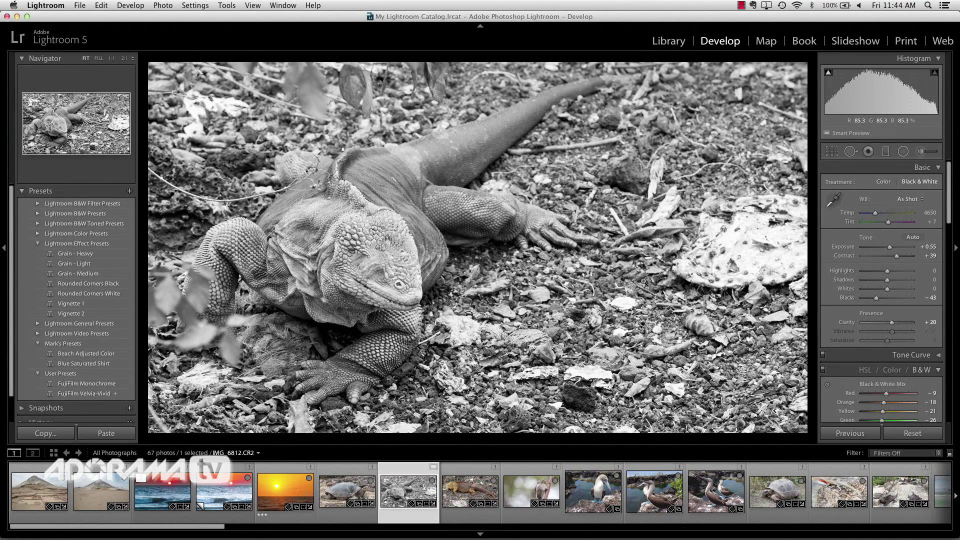
# Step: Export the black-and-white iguana from the grid with the Facebook 1200px preset
pyautogui.press('g')
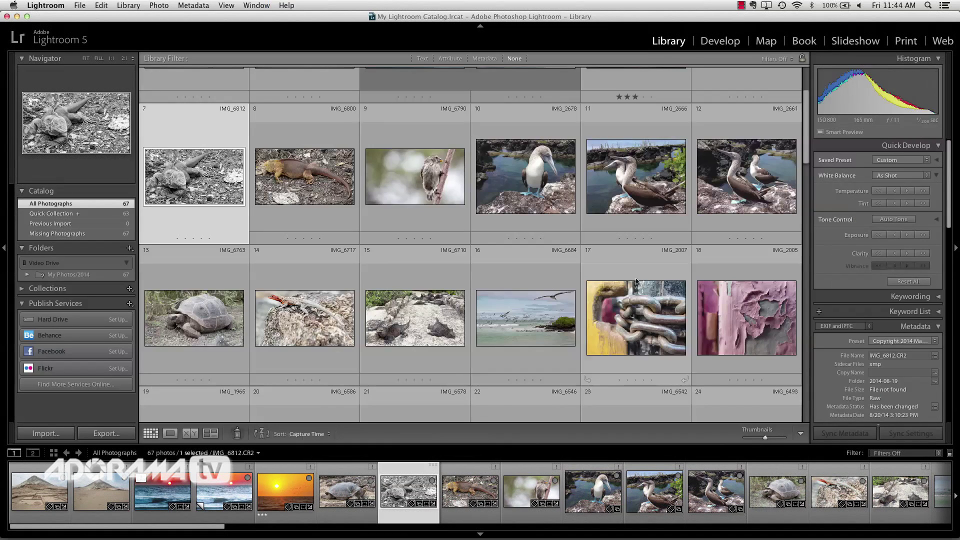
pyautogui.rightClick(189, 179)
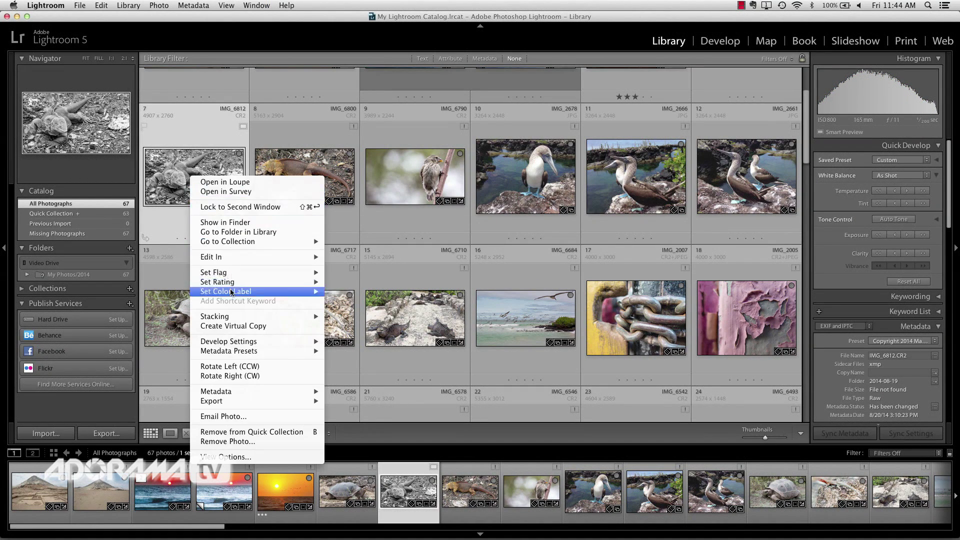
pyautogui.moveTo(236, 401)
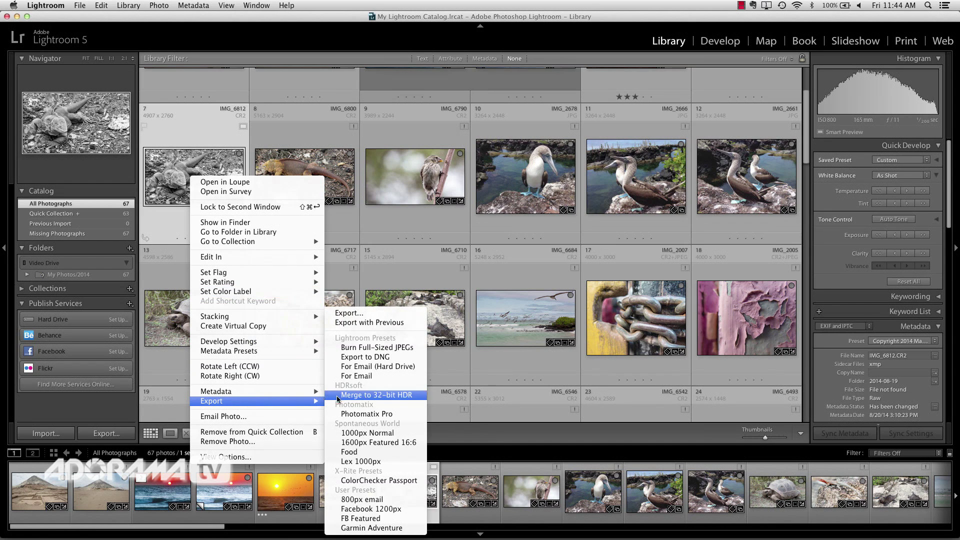
pyautogui.click(379, 509)
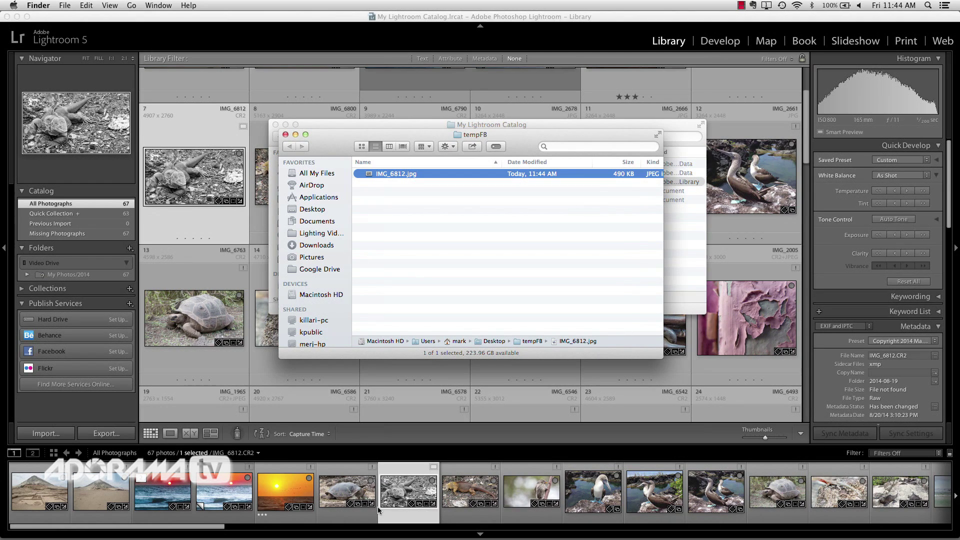
# Step: Quick Look the exported 490 KB IMG_6812.jpg, then close the tempFB and catalog Finder windows
pyautogui.press('space')
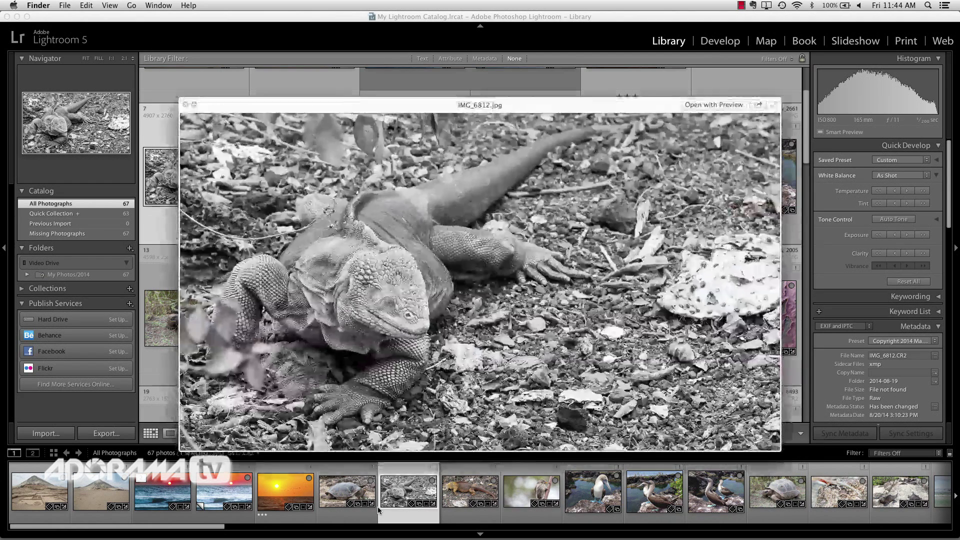
pyautogui.press('space')
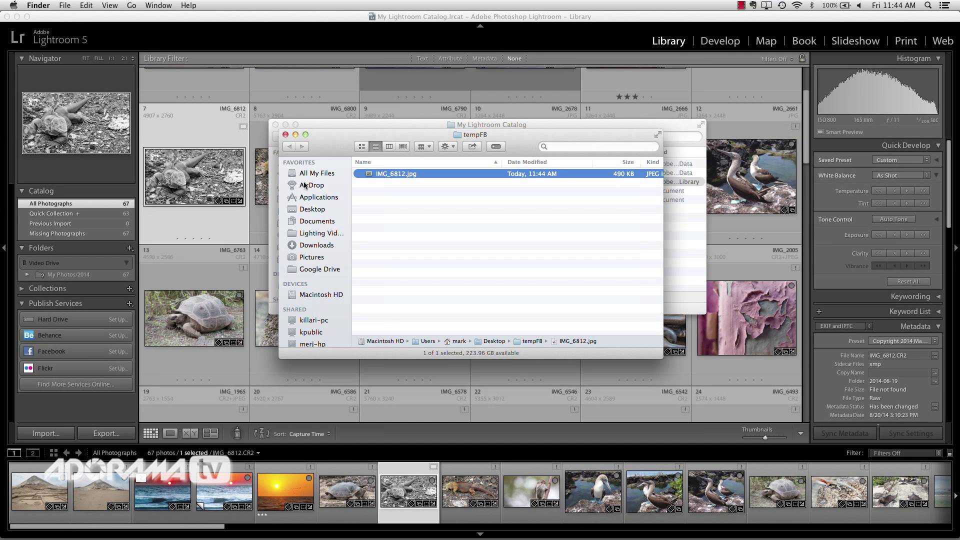
pyautogui.click(285, 134)
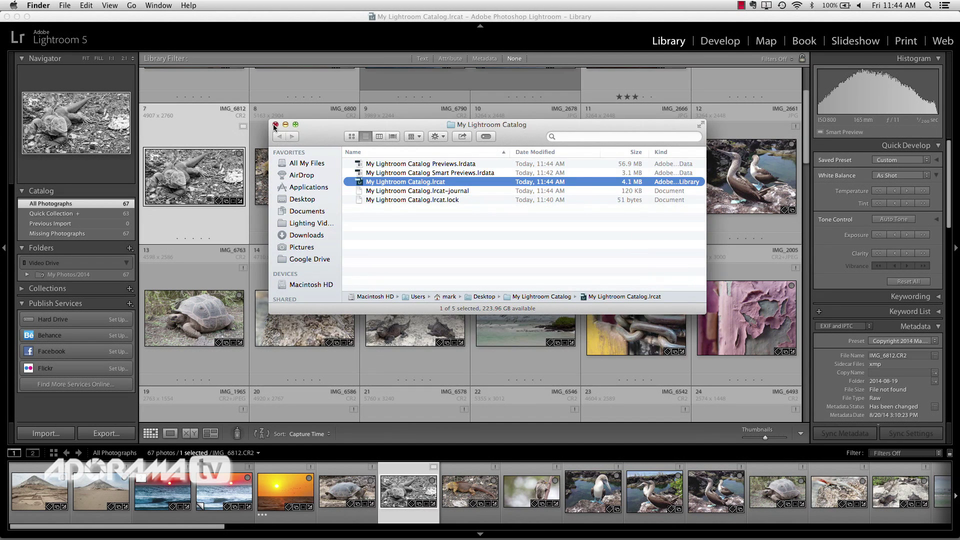
pyautogui.click(275, 124)
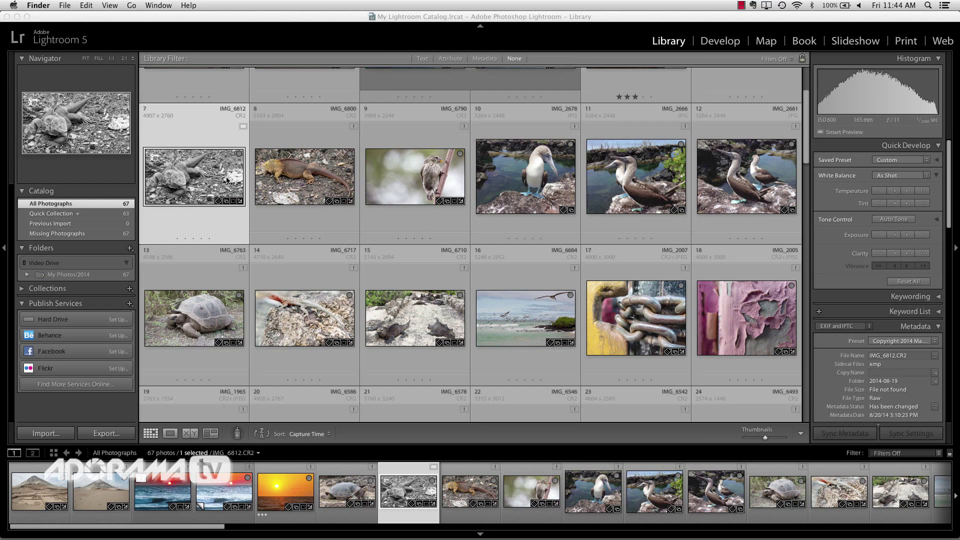
pyautogui.click(198, 180)
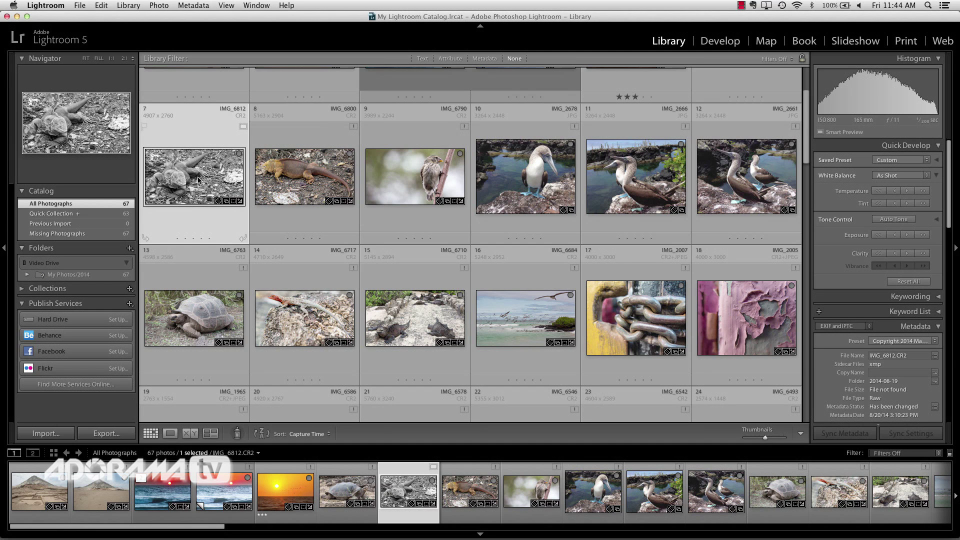
pyautogui.rightClick(190, 176)
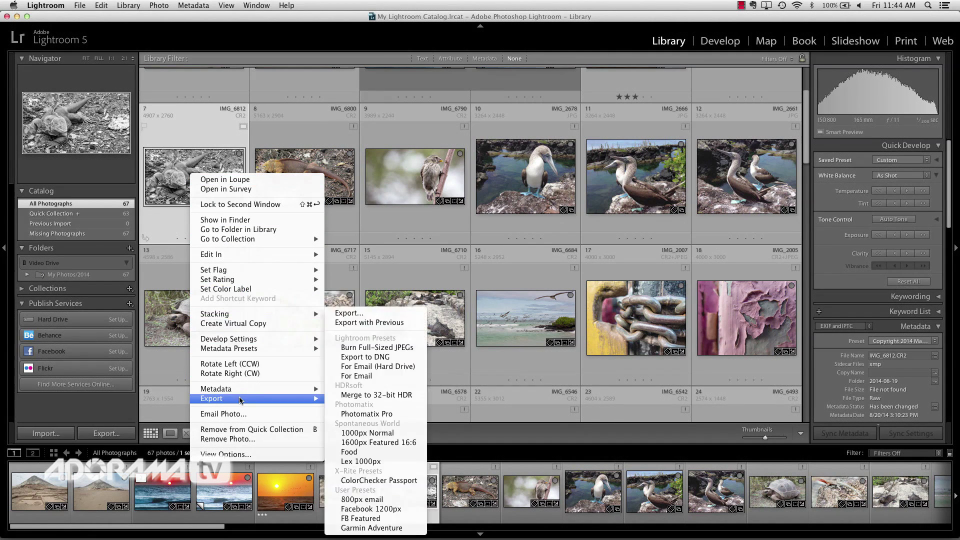
pyautogui.moveTo(261, 255)
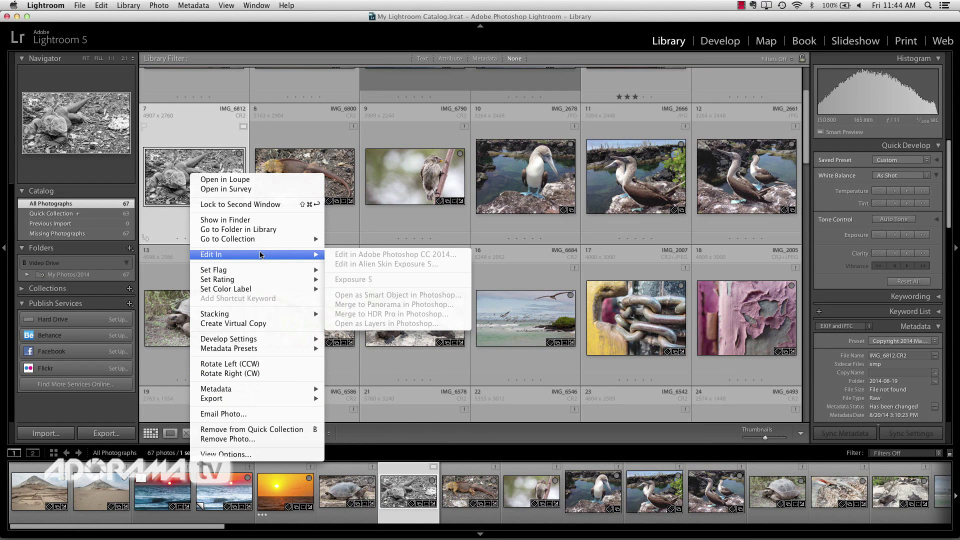
pyautogui.click(176, 217)
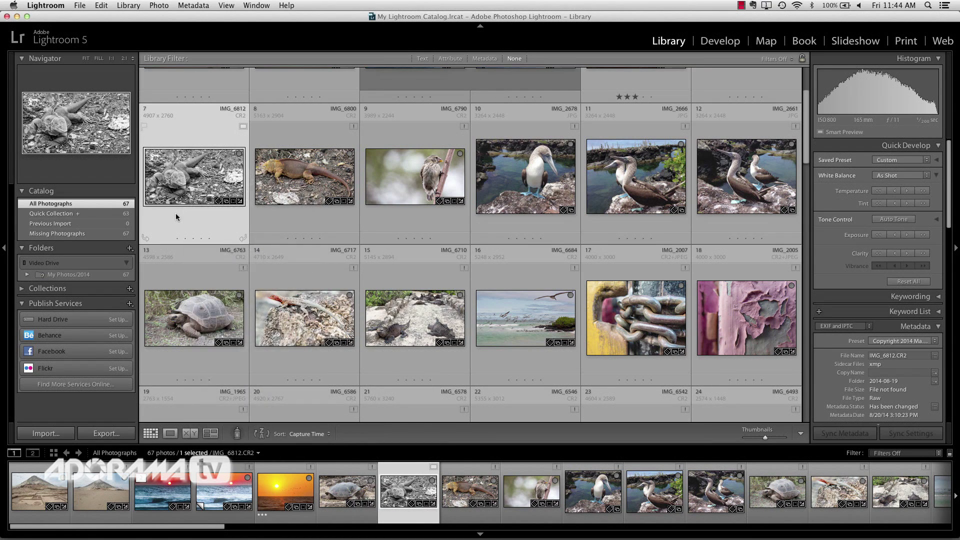
pyautogui.click(285, 184)
pyautogui.press('d')
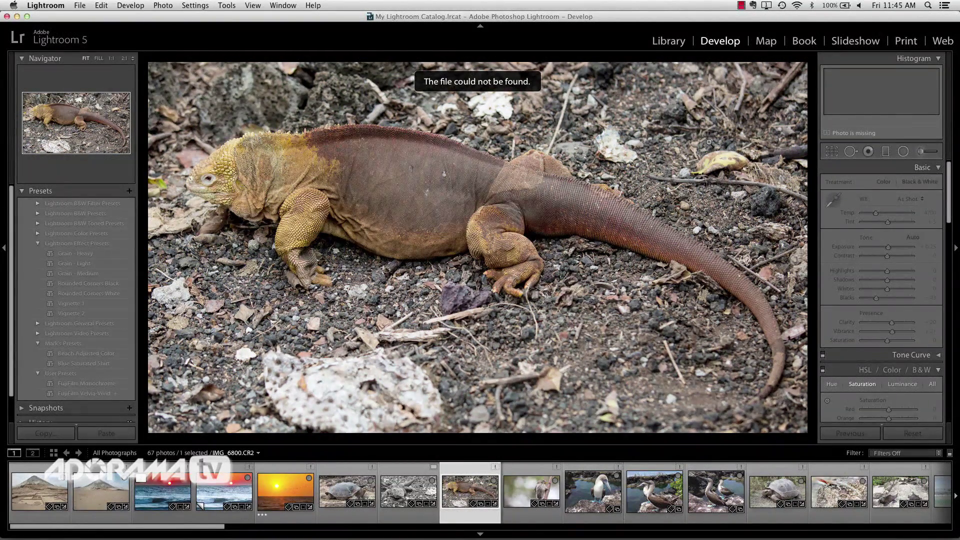
pyautogui.press('Left')
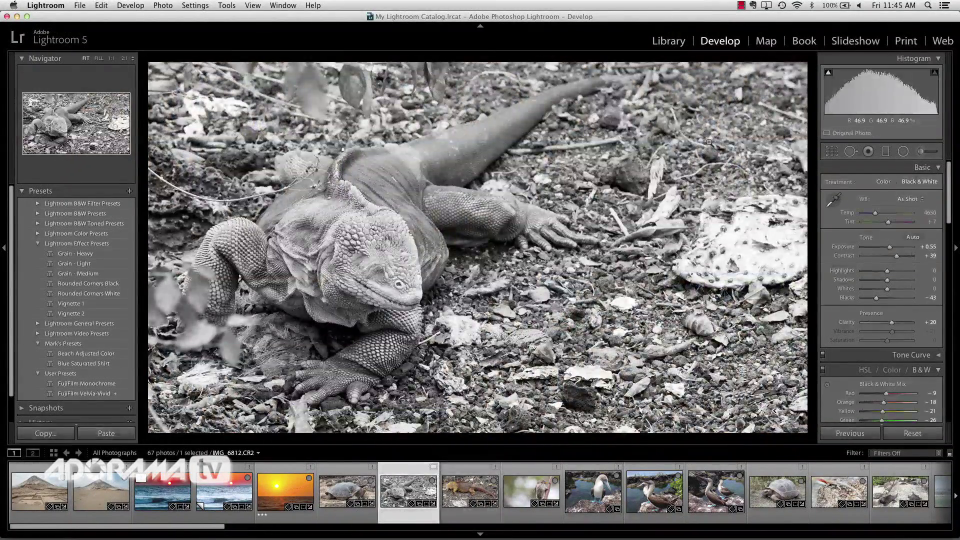
# Step: Send IMG_6812 from the library grid to Edit in Adobe Photoshop CC 2014
pyautogui.press('g')
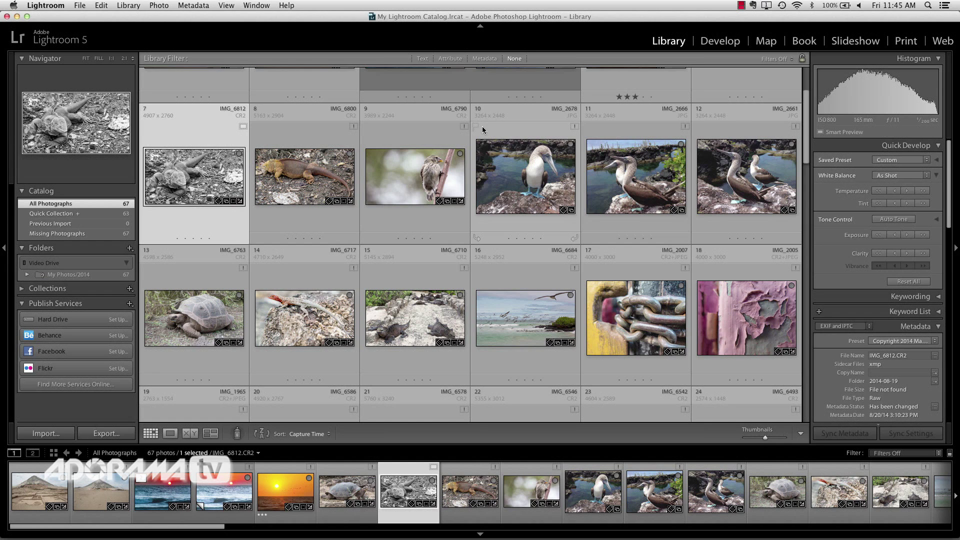
pyautogui.rightClick(189, 181)
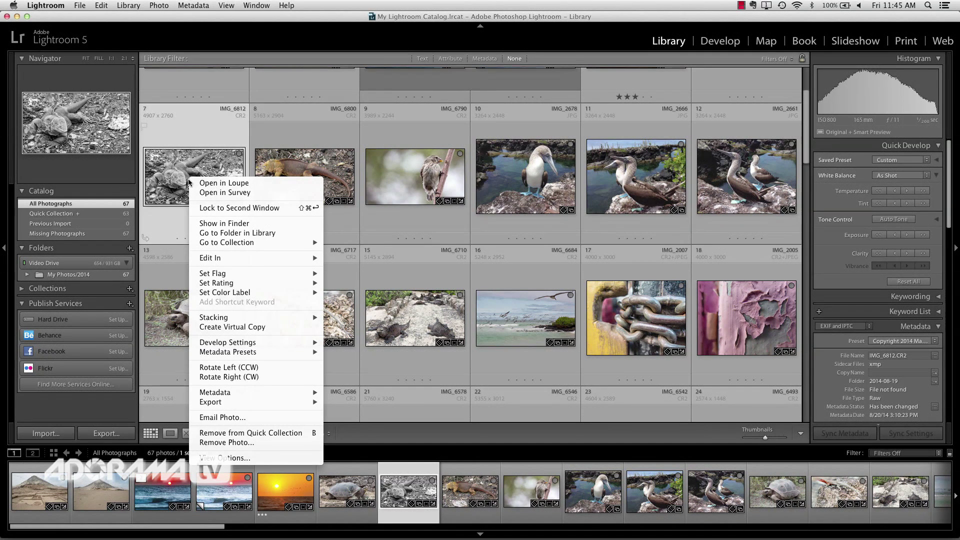
pyautogui.moveTo(208, 260)
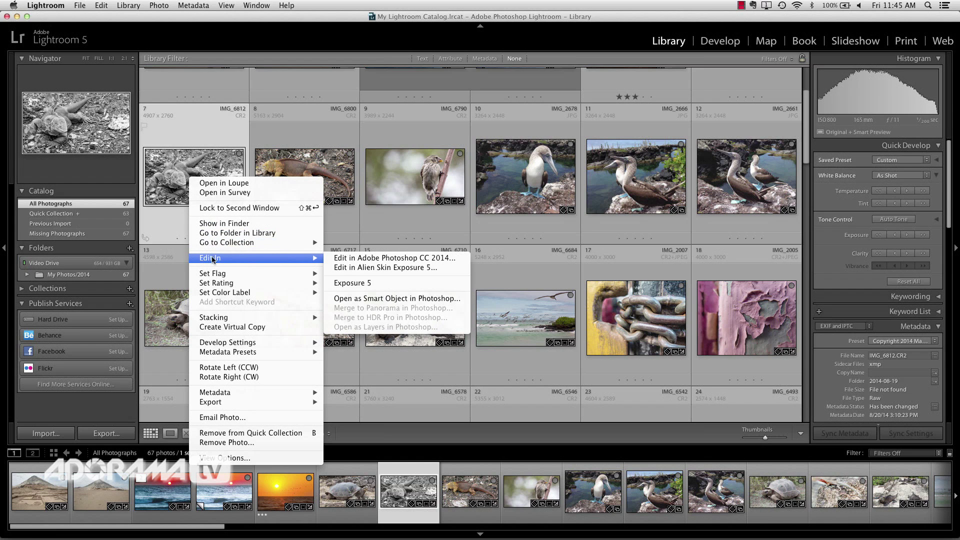
pyautogui.click(364, 261)
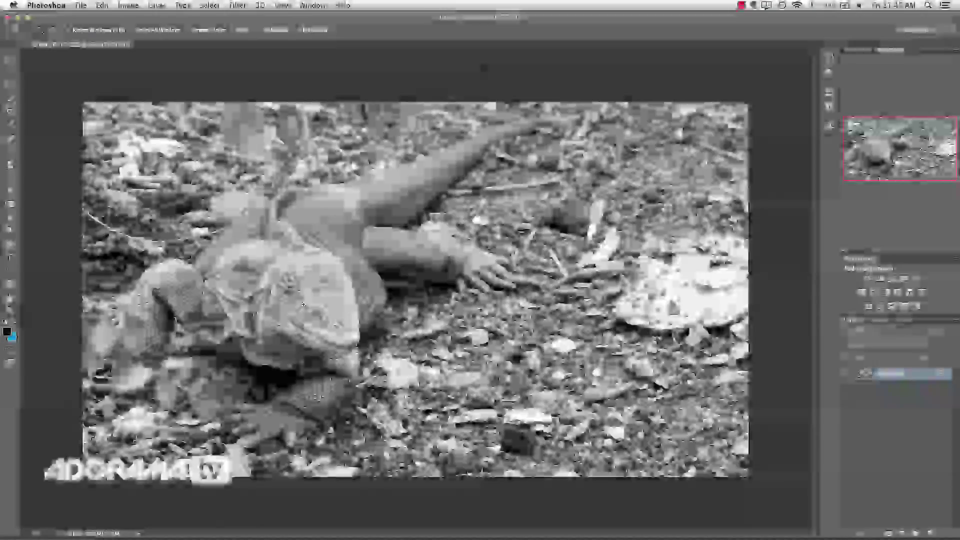
# Step: Zoom in on the iguana's head, then quit Photoshop with Don't Save
pyautogui.moveTo(303, 304); pyautogui.dragTo(359, 288)
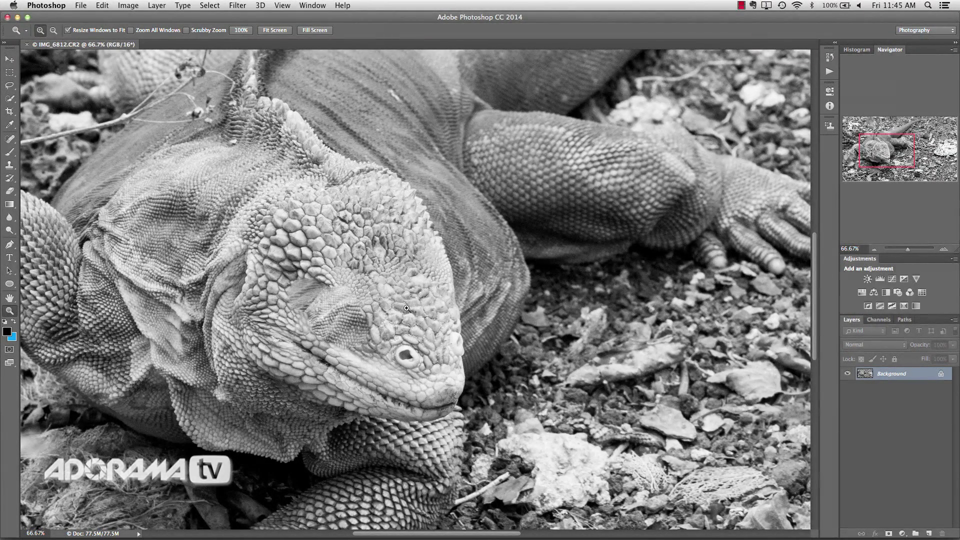
pyautogui.press('super+q')
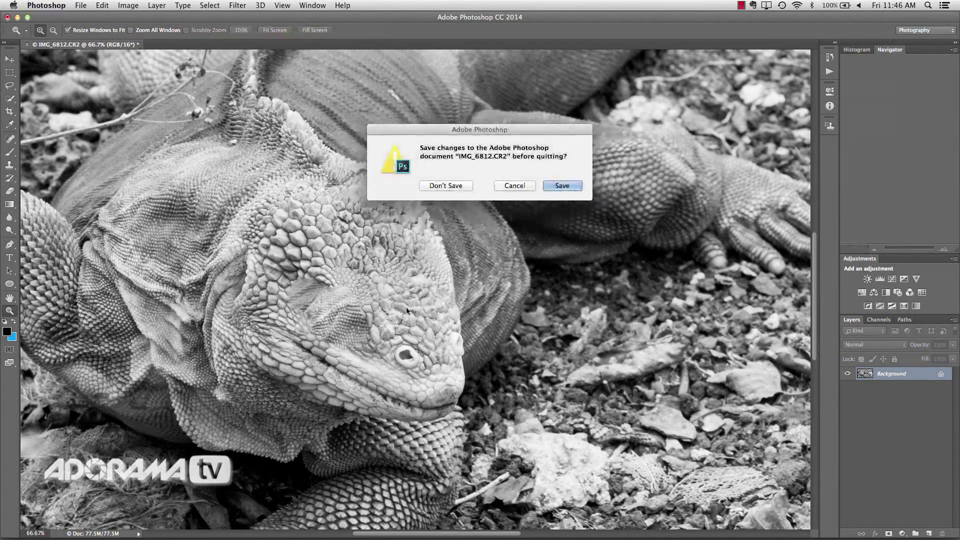
pyautogui.click(446, 186)
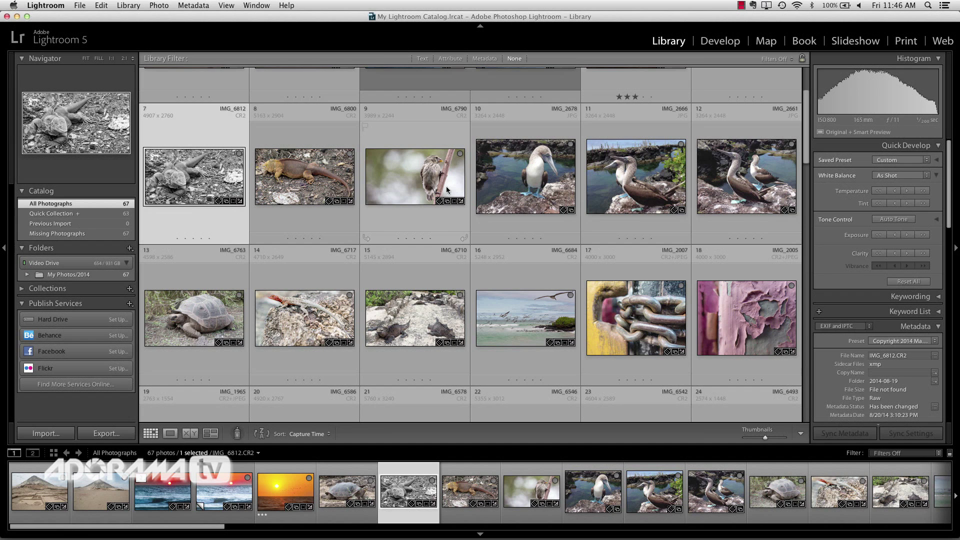
# Step: Select IMG_6800 and cancel the Build Smart Preview prompt, leaving it as Original Photo
pyautogui.click(280, 168)
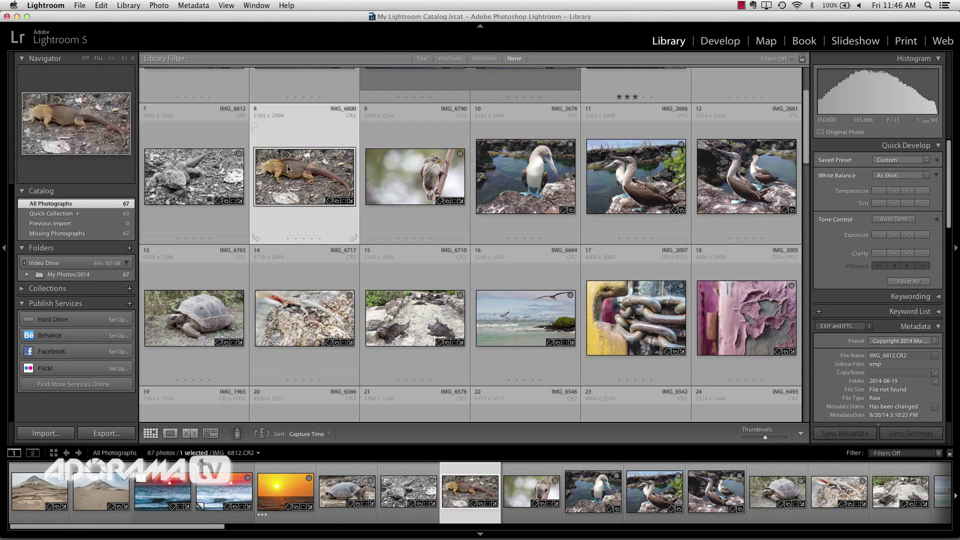
pyautogui.click(838, 134)
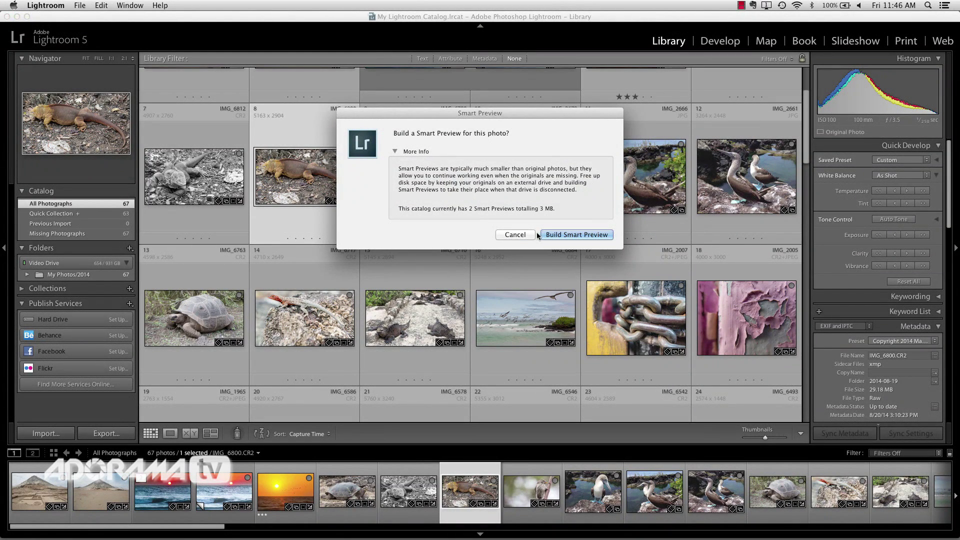
pyautogui.click(521, 233)
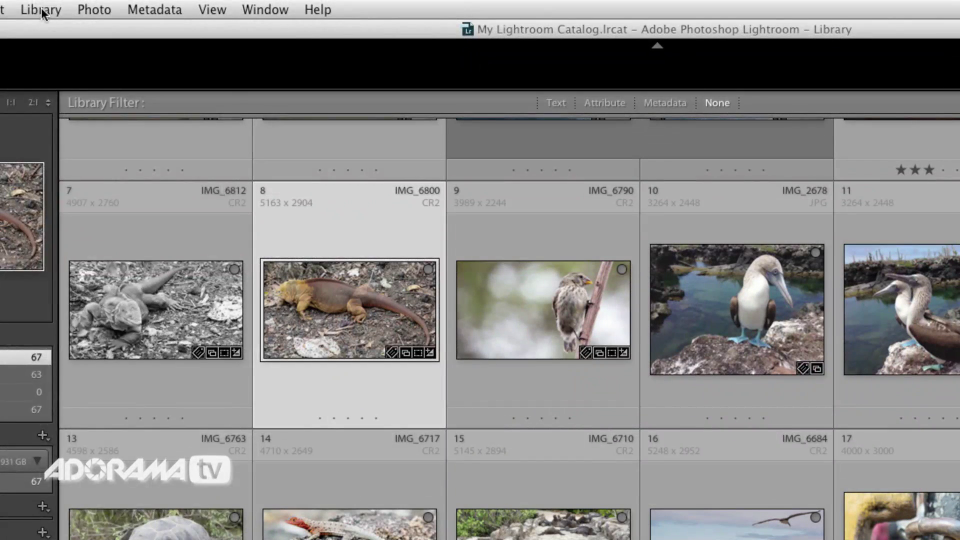
# Step: Build a smart preview for only IMG_6800 via Library > Previews, choosing Build One
pyautogui.click(130, 6)
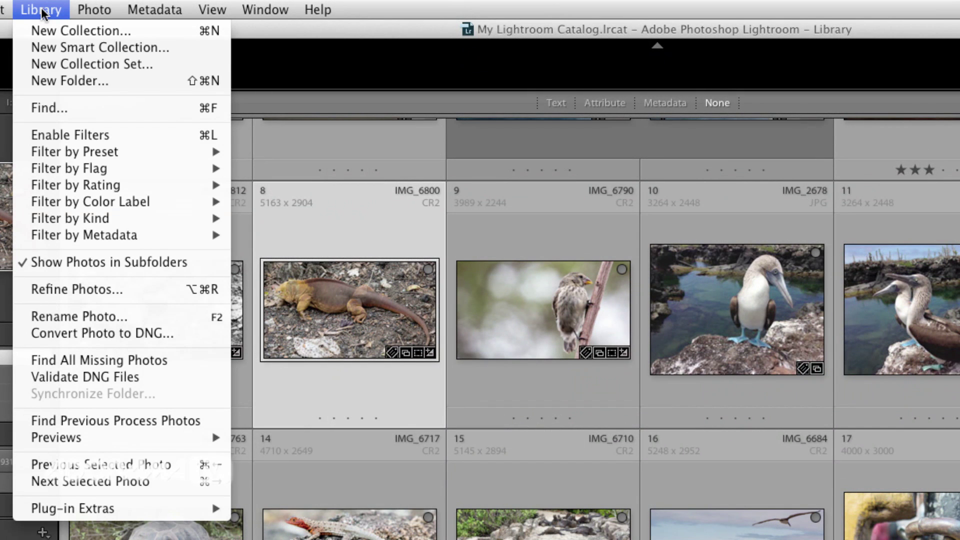
pyautogui.moveTo(91, 442)
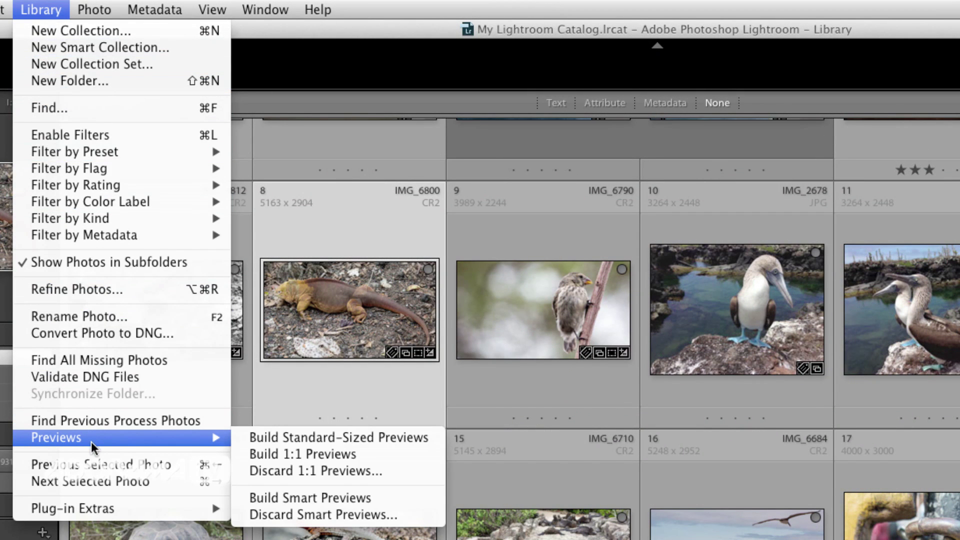
pyautogui.click(374, 501)
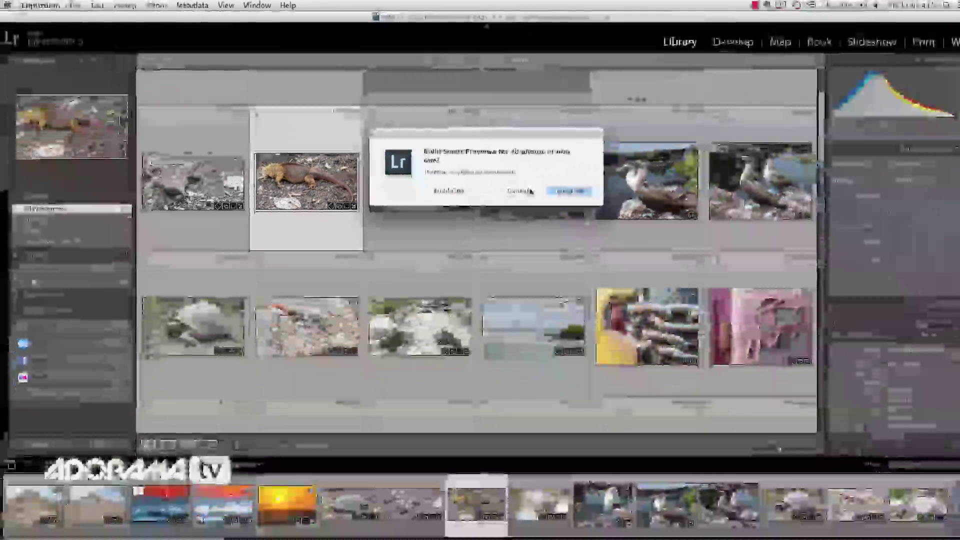
pyautogui.click(785, 323)
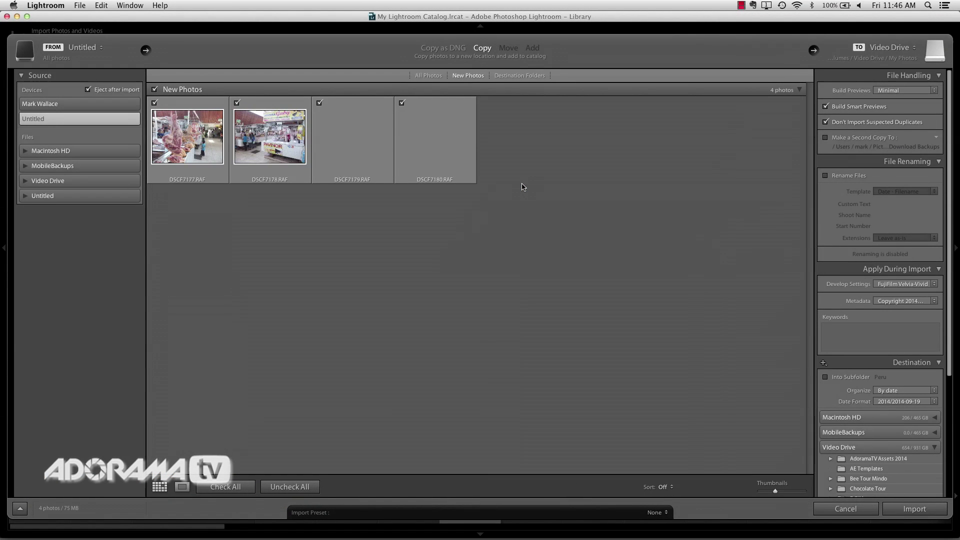
# Step: Import only DSCF7180.RAF with smart previews, leaving out DSCF7177, DSCF7178 and DSCF7179
pyautogui.click(154, 103)
pyautogui.click(236, 103)
pyautogui.click(319, 103)
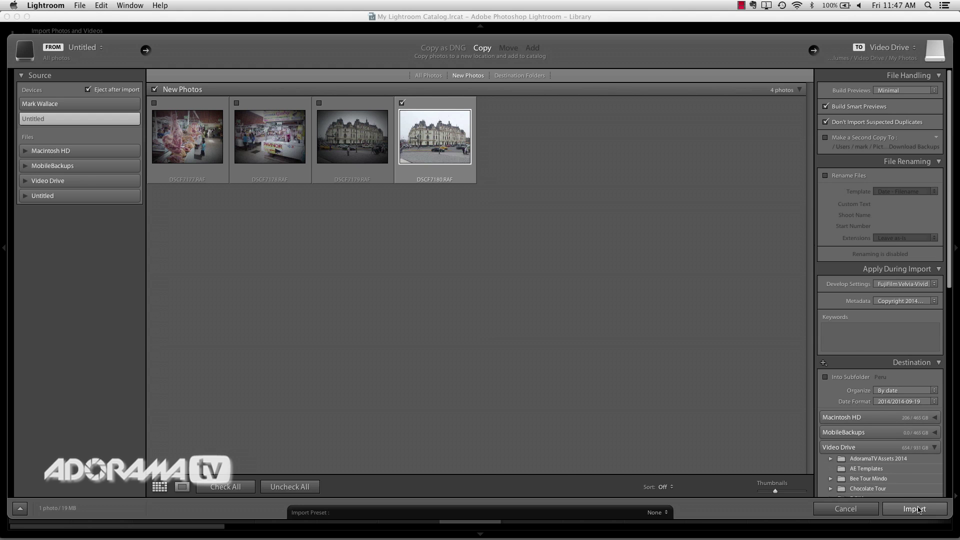
pyautogui.click(917, 510)
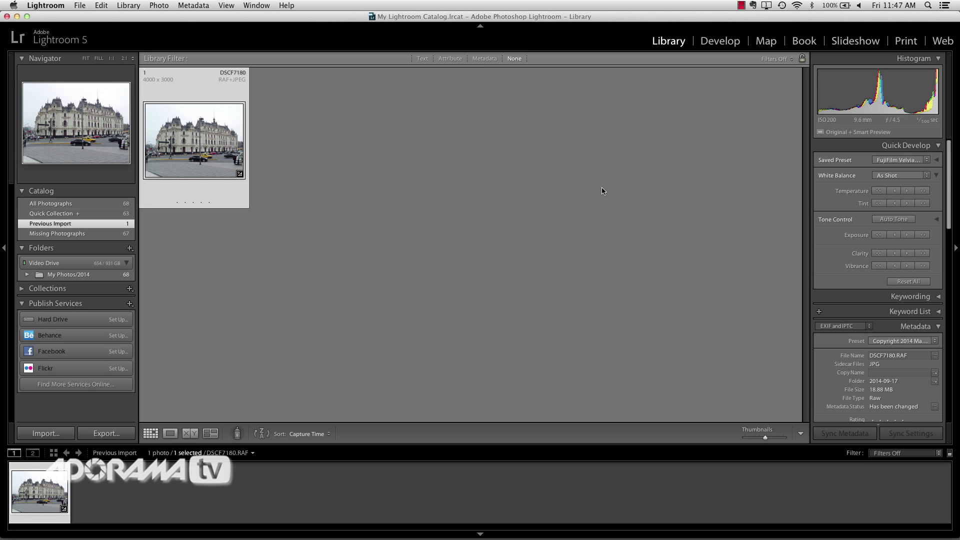
# Step: Show All Photographs and build smart previews for all 68 catalog photos
pyautogui.click(109, 204)
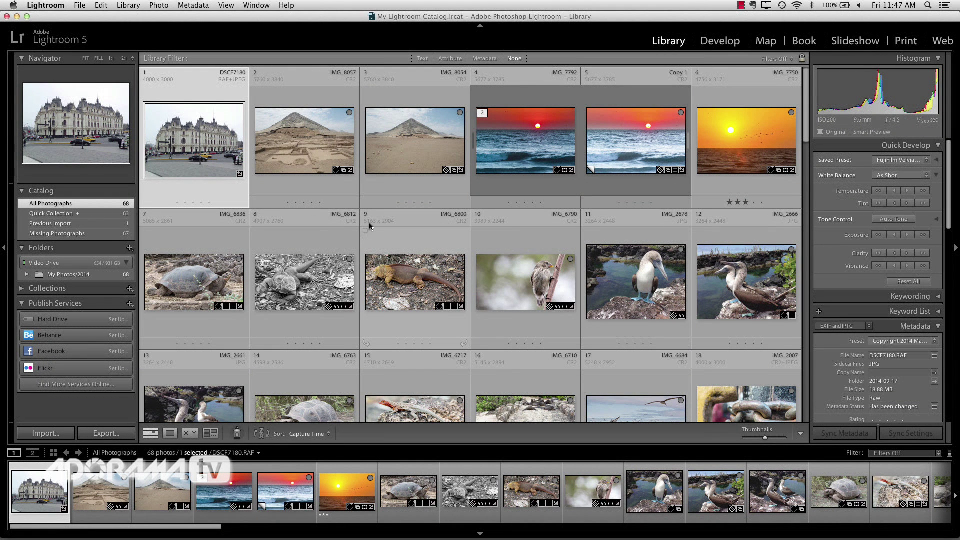
pyautogui.click(370, 226)
pyautogui.click(131, 7)
pyautogui.click(129, 6)
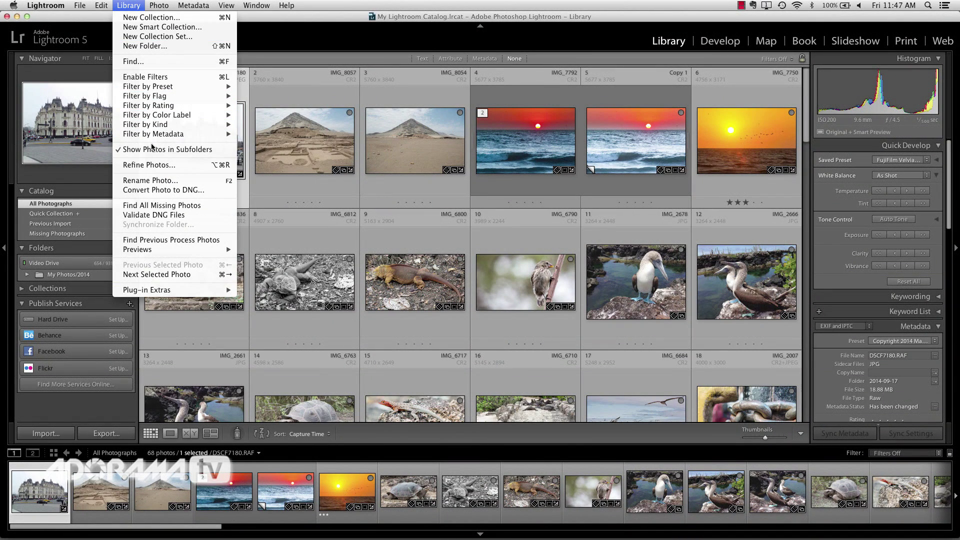
pyautogui.moveTo(157, 251)
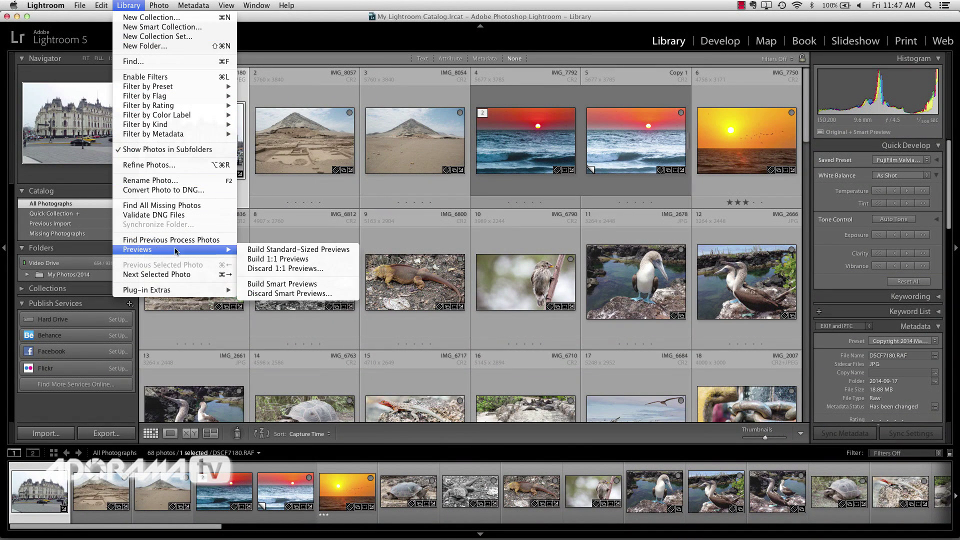
pyautogui.click(280, 284)
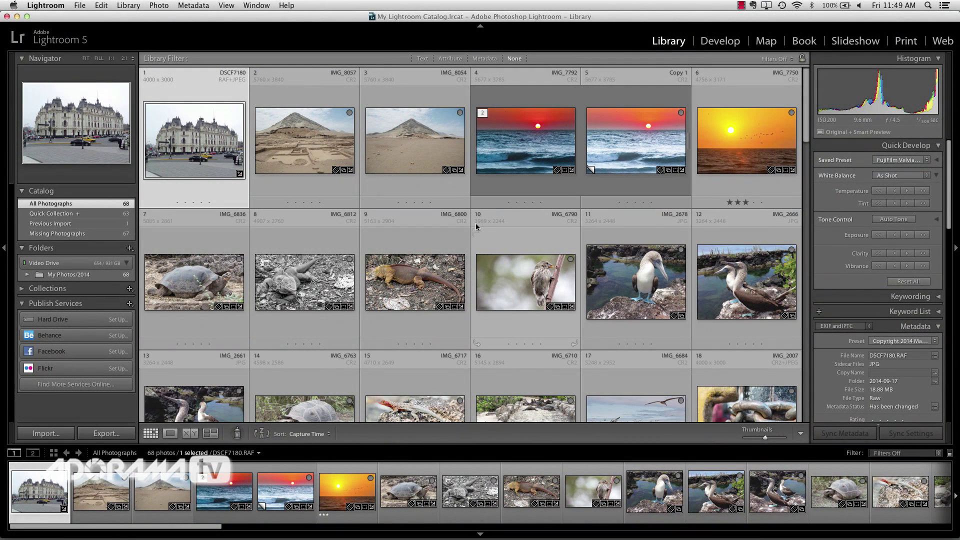
# Step: Compare Finder info sizes: My Lightroom Catalog at 130.8 MB versus My Photos at 2.15 GB
pyautogui.click(17, 16)
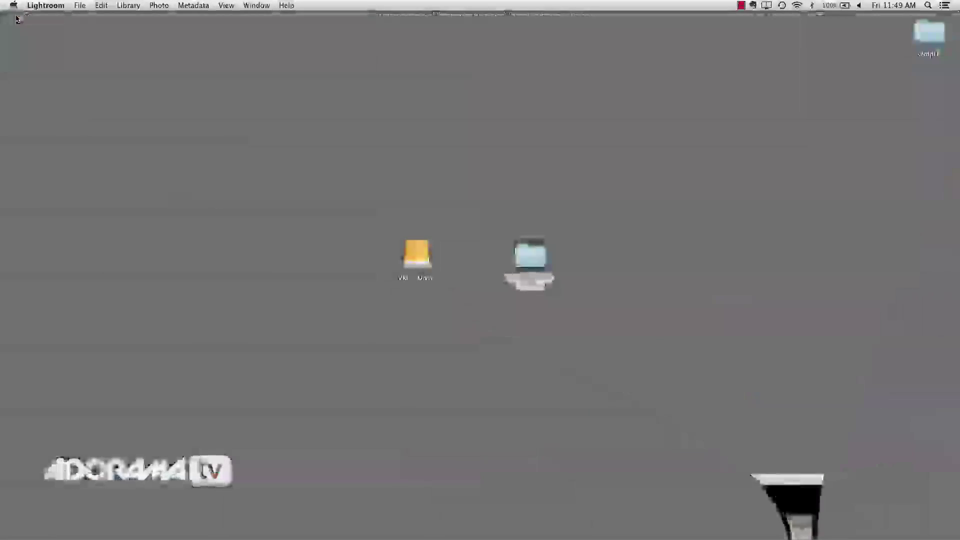
pyautogui.click(580, 244)
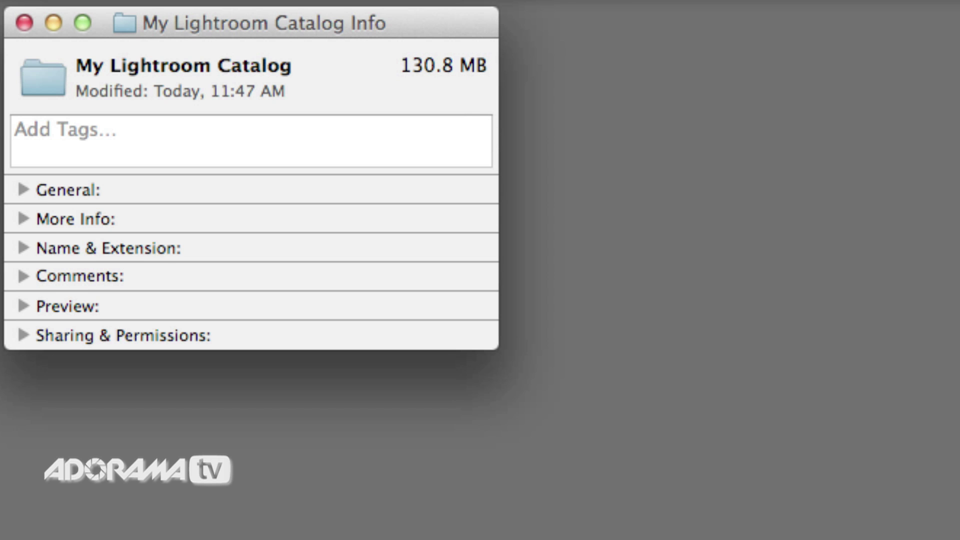
pyautogui.click(945, 520)
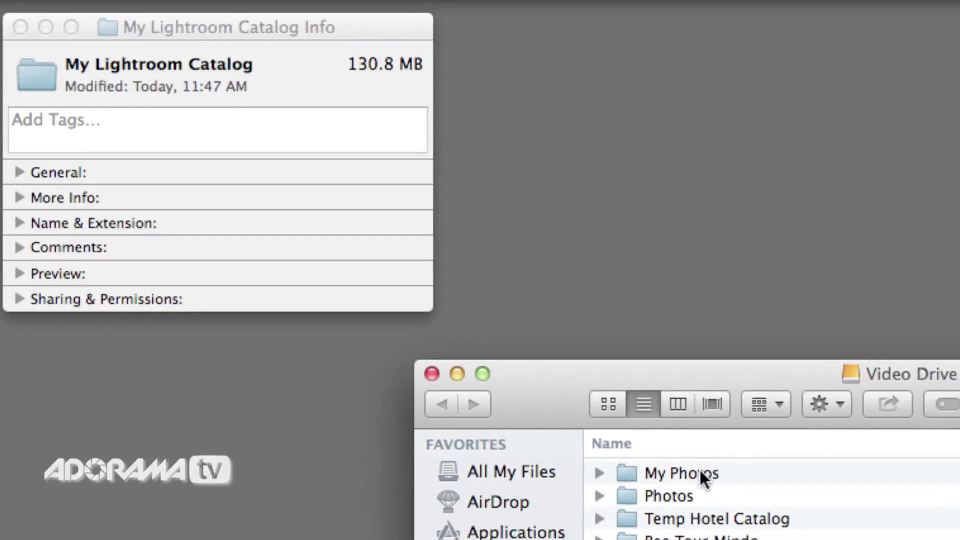
pyautogui.click(702, 476)
pyautogui.press('super+i')
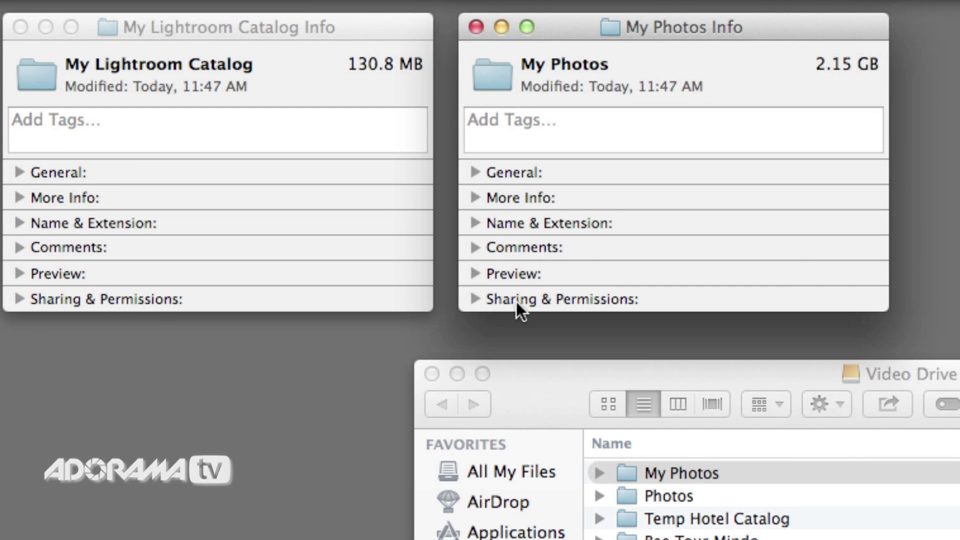
pyautogui.click(437, 374)
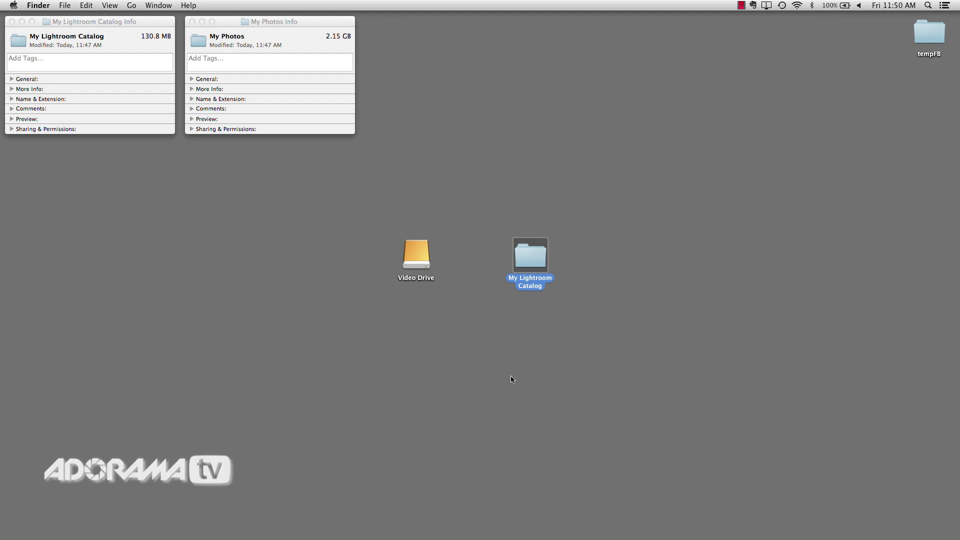
# Step: Back in Lightroom, bring up Library > Previews > Discard Smart Previews and dismiss it
pyautogui.moveTo(621, 531)
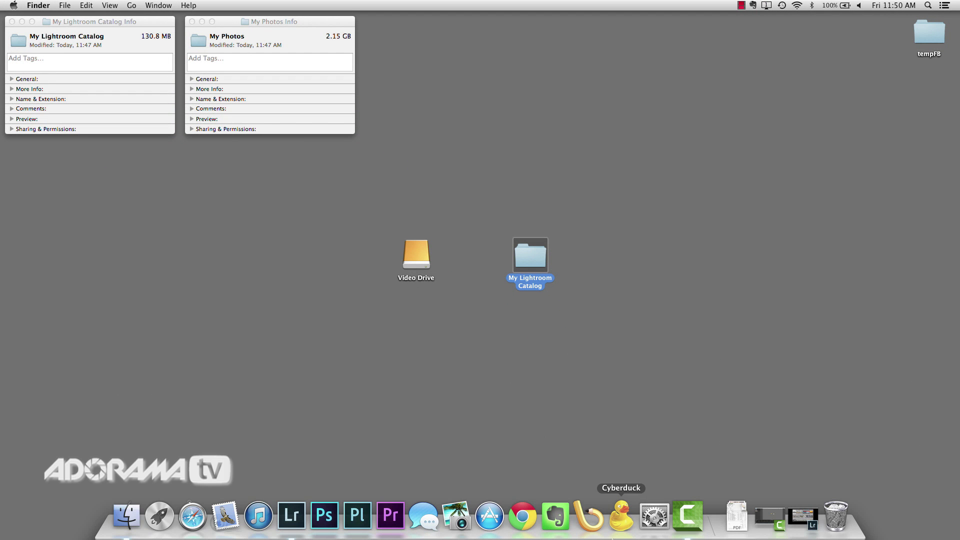
pyautogui.click(802, 519)
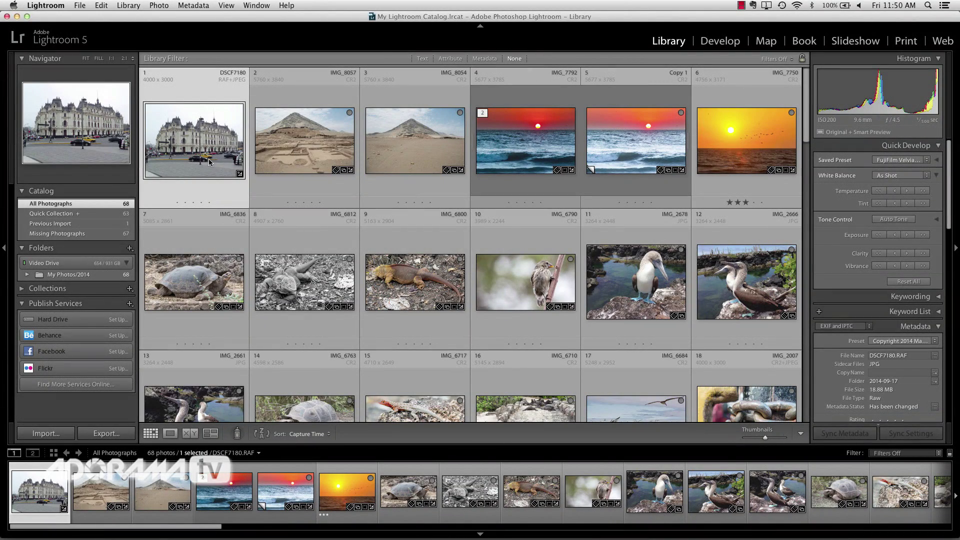
pyautogui.click(128, 5)
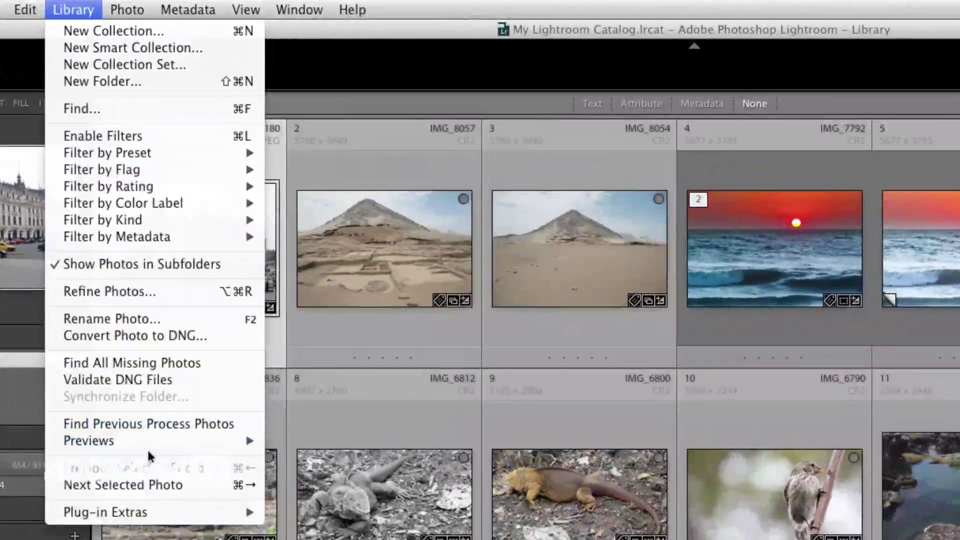
pyautogui.moveTo(166, 443)
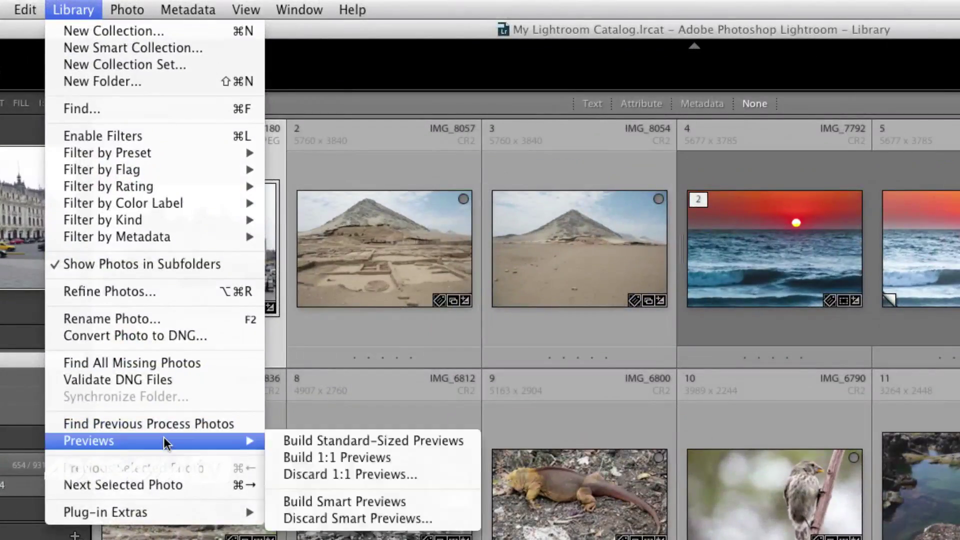
pyautogui.click(350, 520)
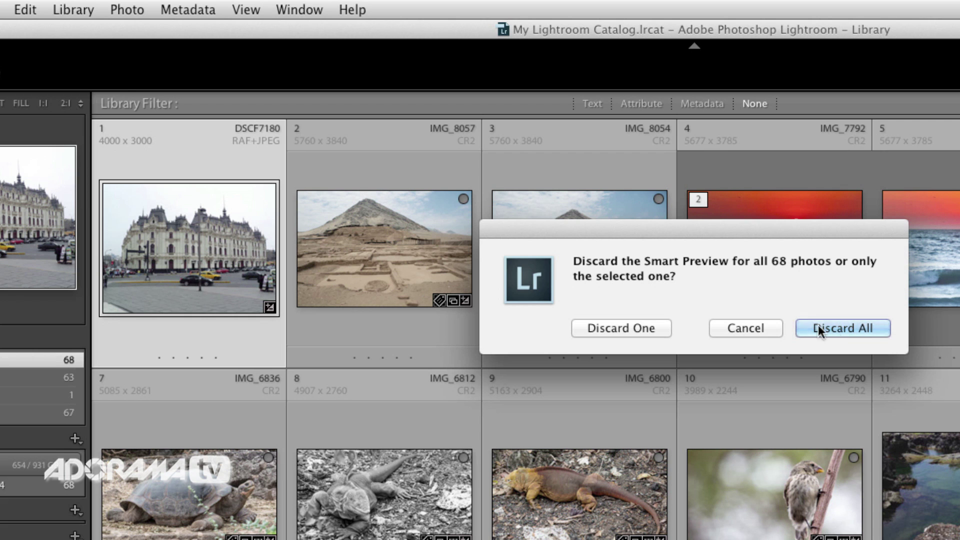
pyautogui.click(756, 328)
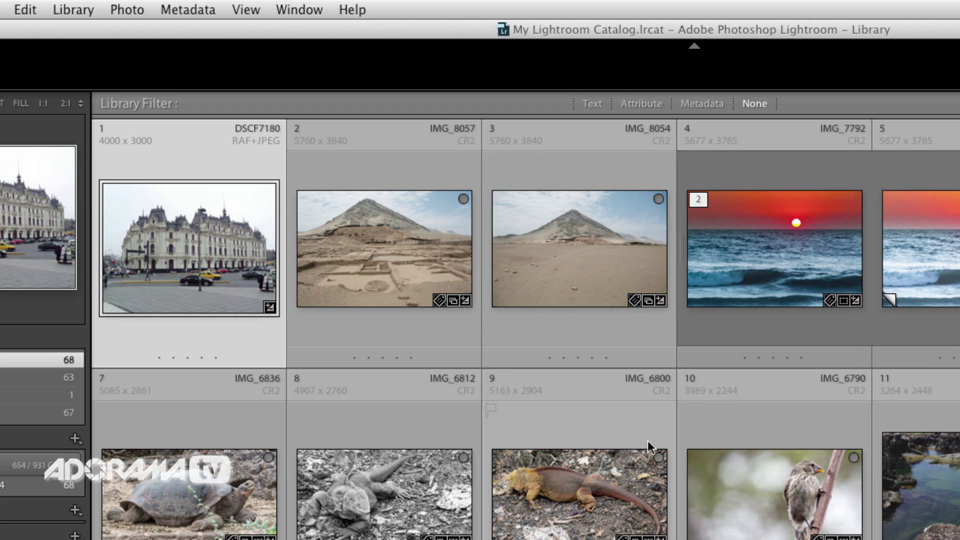